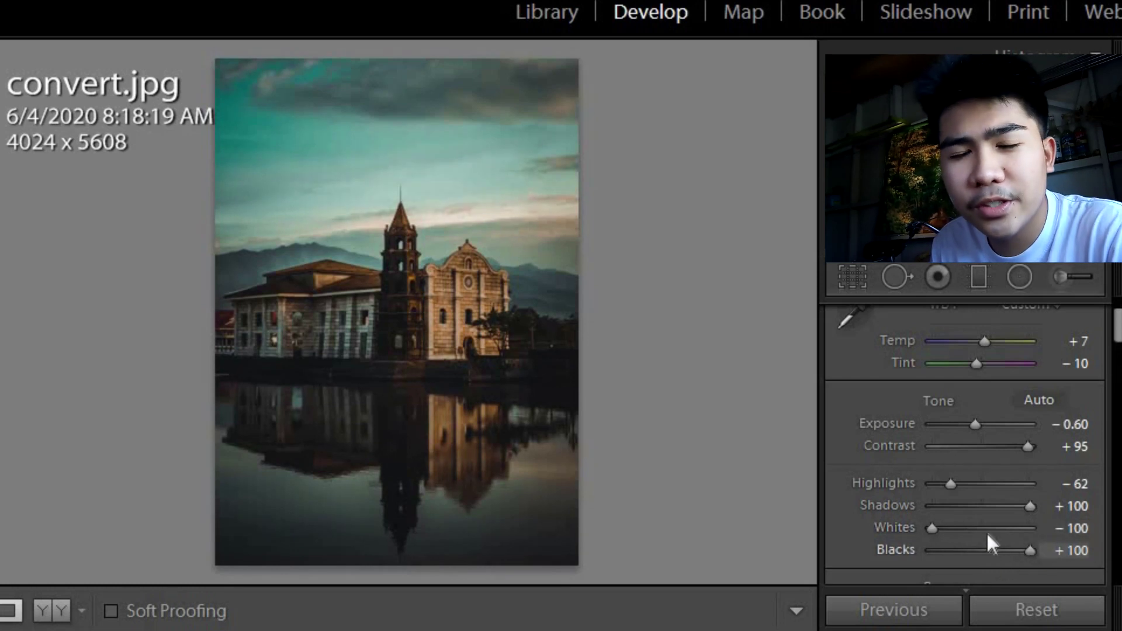
# Step: Brighten the church photo slightly and lower Vibrance to mute its colours
pyautogui.moveTo(975, 425); pyautogui.dragTo(976, 467)
pyautogui.scroll(-3, 982, 430)
pyautogui.moveTo(994, 379); pyautogui.dragTo(980, 388)
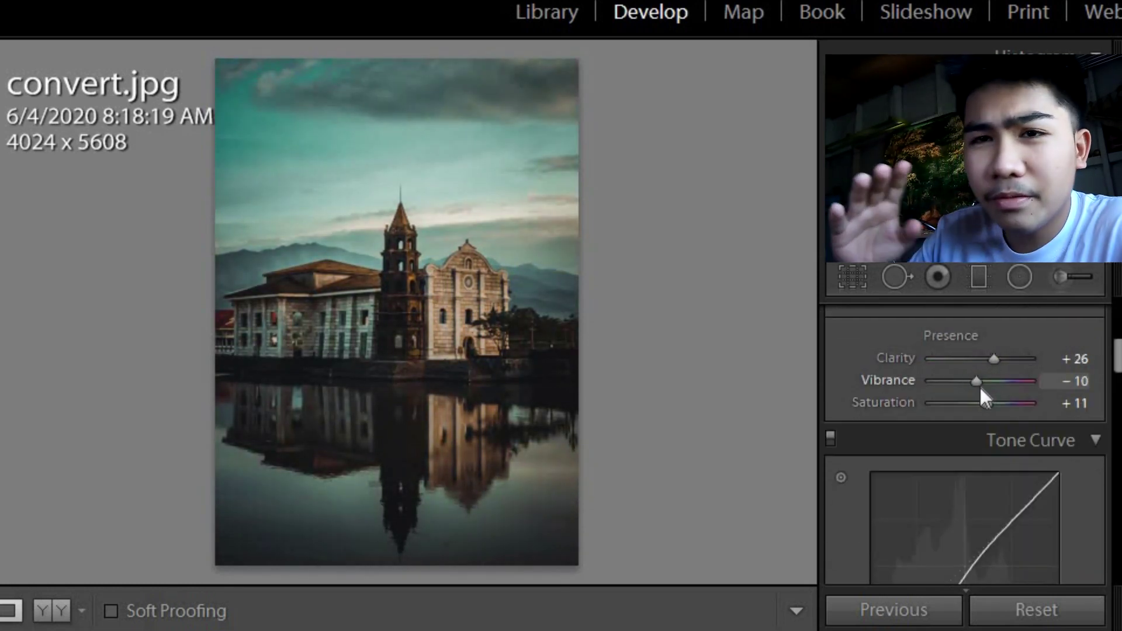
pyautogui.scroll(-10, 997, 374)
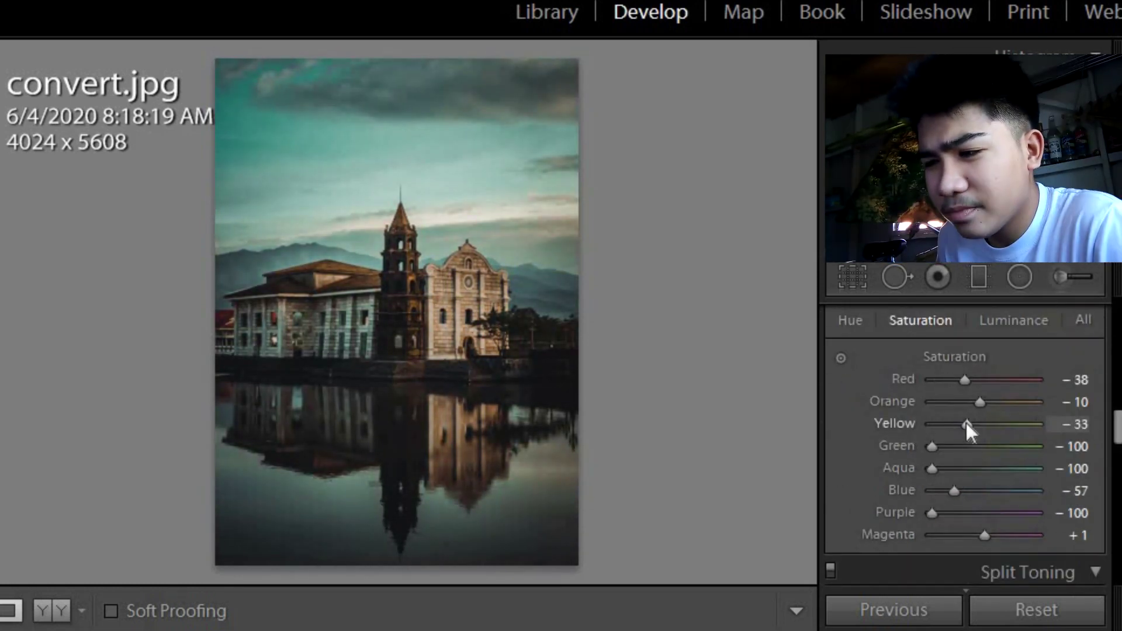
# Step: Lower yellow and boost orange saturation, set green hue -100, and neutralize blue and aqua hues
pyautogui.click(949, 423)
pyautogui.moveTo(980, 402); pyautogui.dragTo(1001, 402)
pyautogui.click(851, 322)
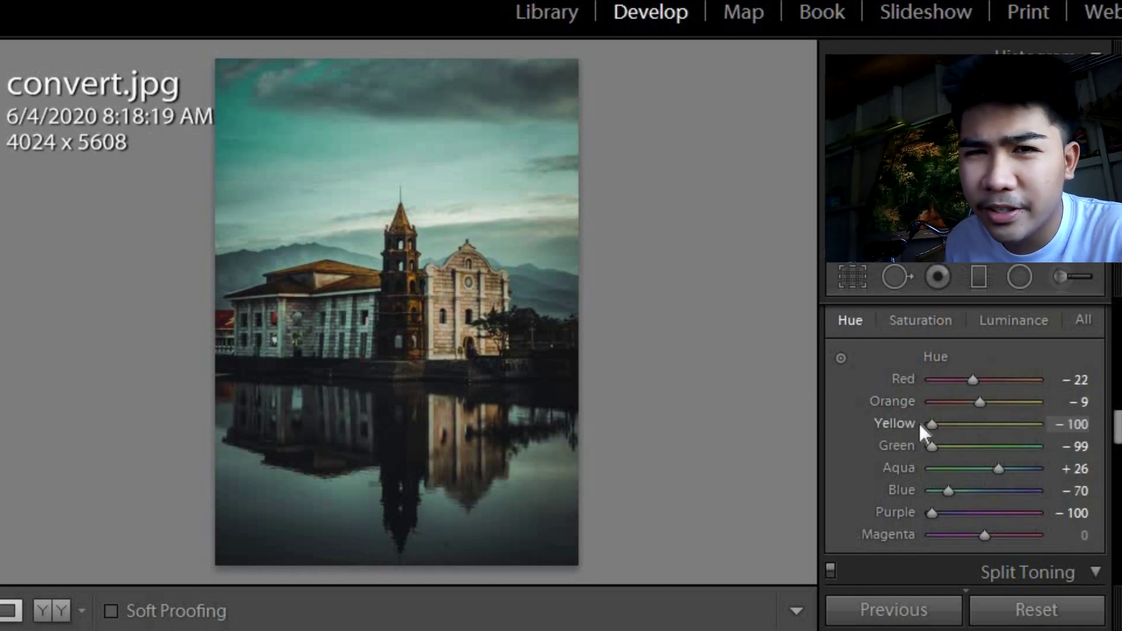
pyautogui.moveTo(931, 446); pyautogui.dragTo(929, 447)
pyautogui.moveTo(980, 402); pyautogui.dragTo(976, 403)
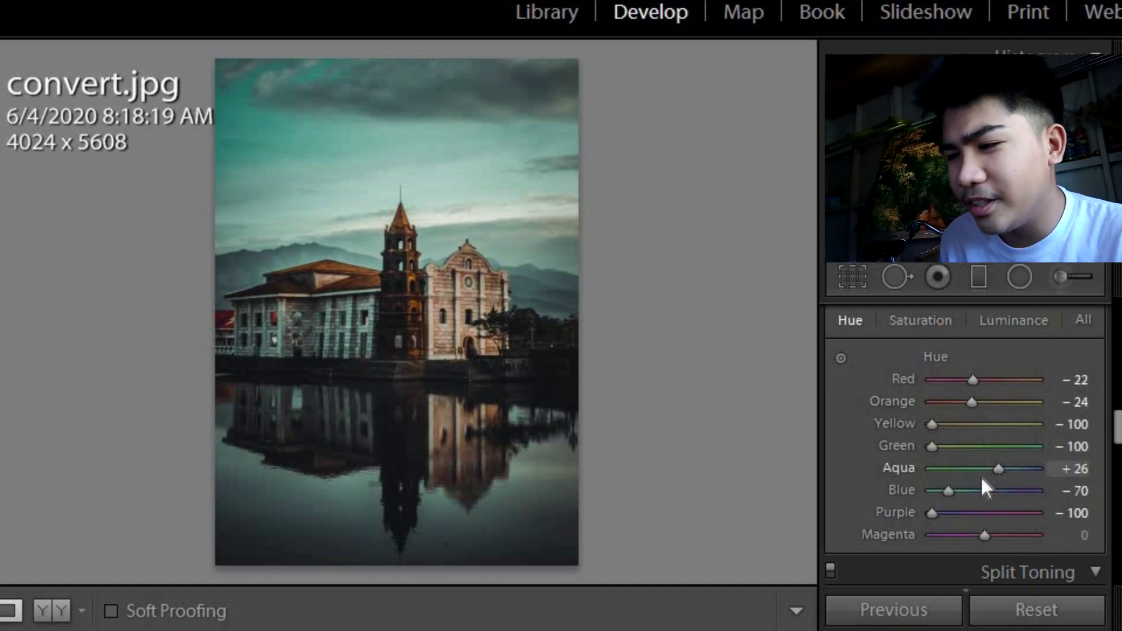
pyautogui.moveTo(963, 490); pyautogui.dragTo(987, 491)
pyautogui.moveTo(997, 468); pyautogui.dragTo(967, 491)
# Step: Adjust the per-colour luminance sliders in HSL
pyautogui.click(1014, 320)
pyautogui.moveTo(975, 446); pyautogui.dragTo(979, 446)
pyautogui.moveTo(971, 380); pyautogui.dragTo(991, 378)
# Step: Tint the shadows teal with Split Toning Hue 189 and bring up the vignette settings
pyautogui.scroll(-2, 1078, 456)
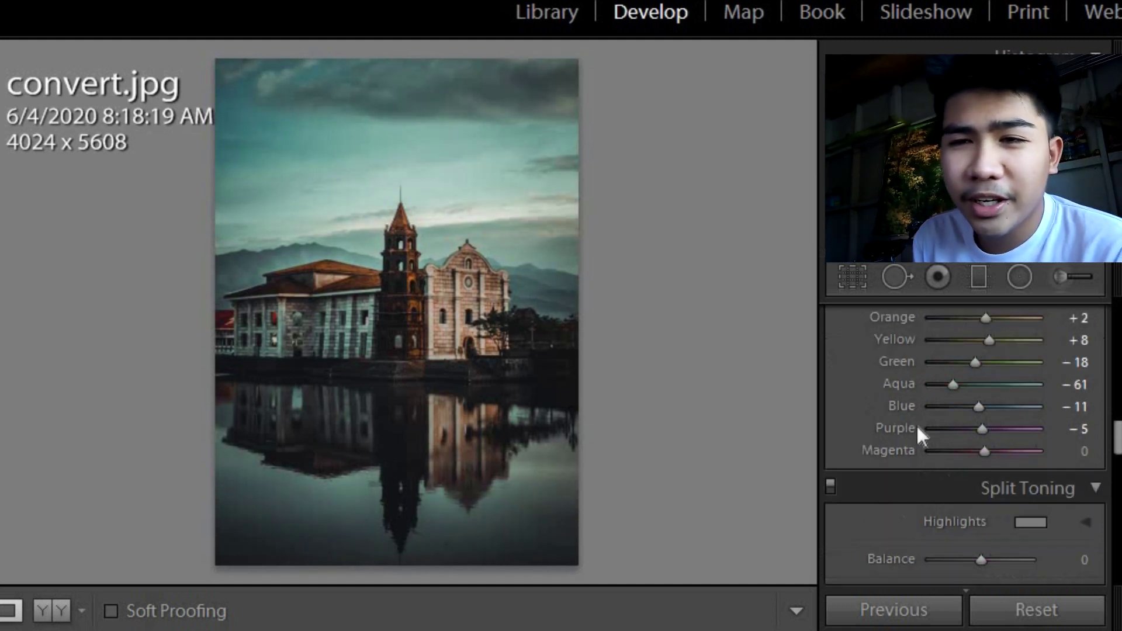
pyautogui.scroll(-2, 1078, 455)
pyautogui.moveTo(926, 417); pyautogui.dragTo(984, 396)
pyautogui.moveTo(981, 337); pyautogui.dragTo(1006, 344)
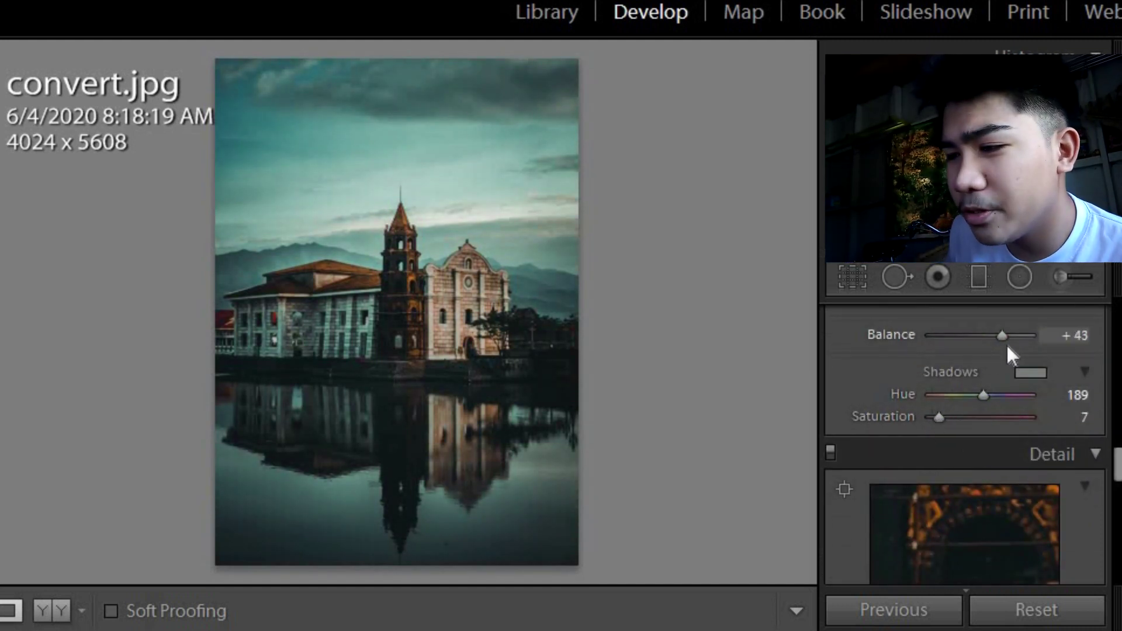
pyautogui.scroll(-15, 1046, 444)
pyautogui.click(1092, 520)
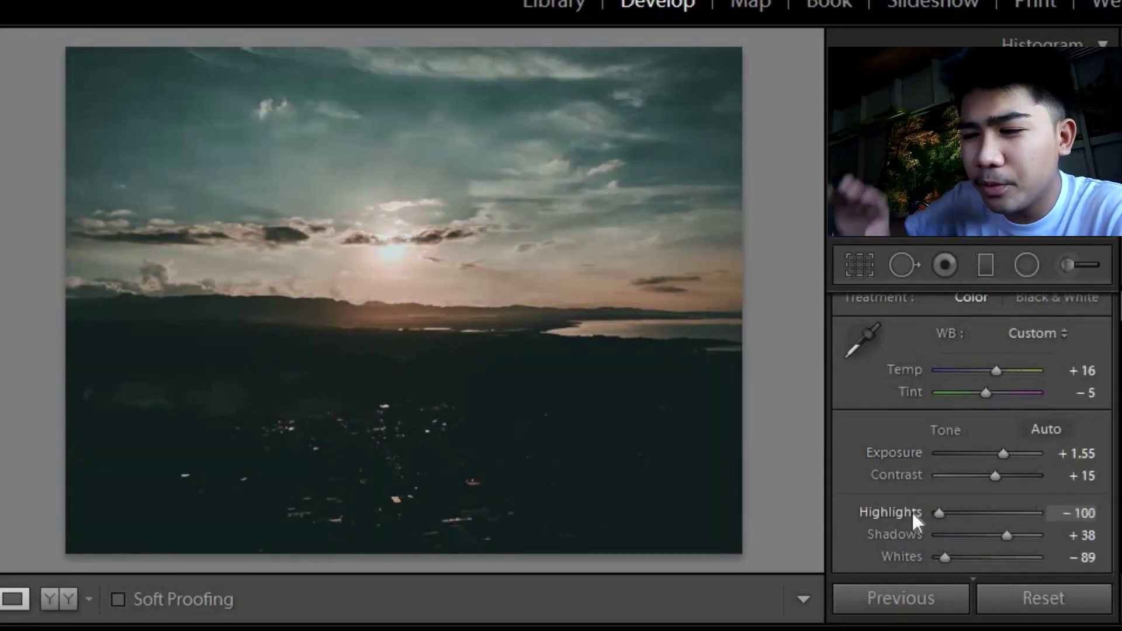
# Step: Pull Highlights fully down, lift Shadows, and begin a brush mask on the city land
pyautogui.moveTo(1008, 535); pyautogui.dragTo(1040, 535)
pyautogui.moveTo(1011, 453); pyautogui.dragTo(1001, 460)
pyautogui.press('k')
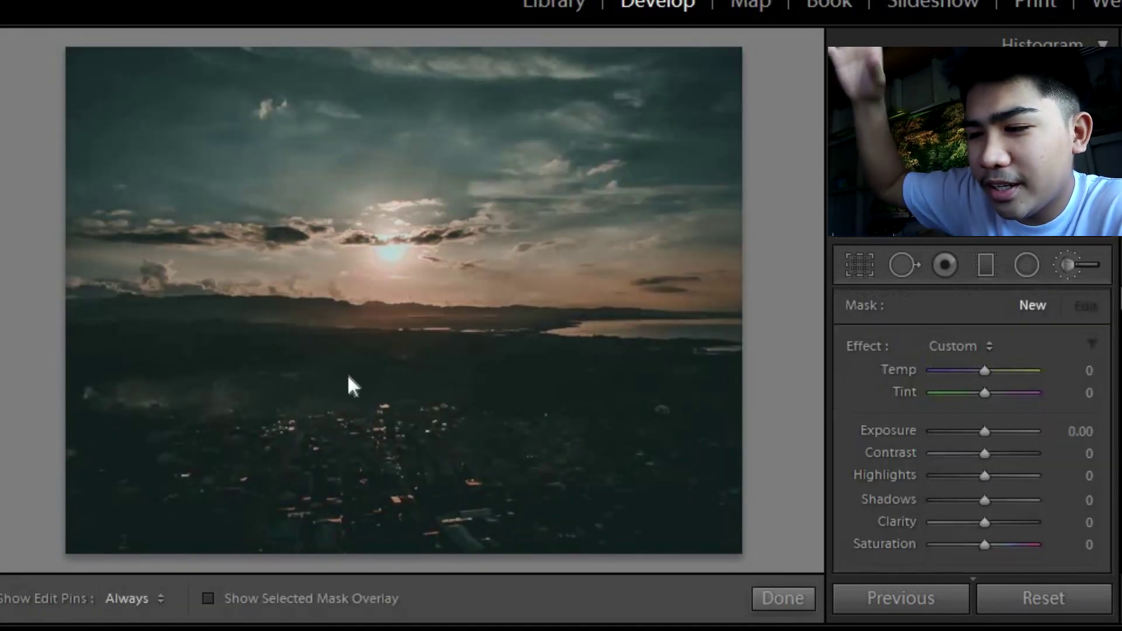
pyautogui.click(81, 316)
pyautogui.scroll(-5, 1035, 496)
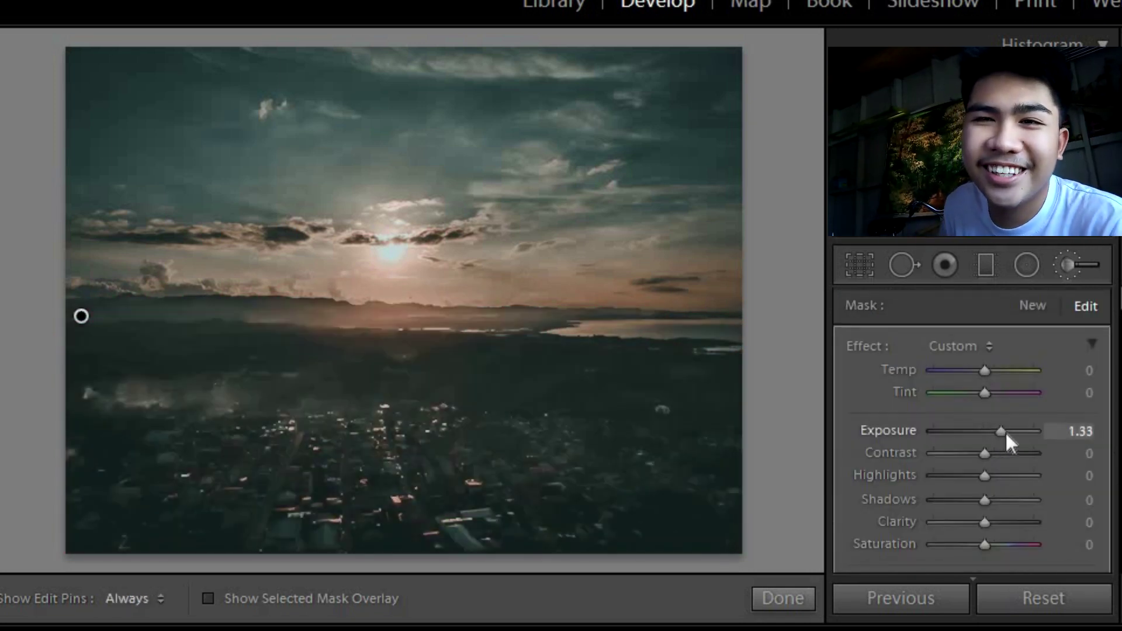
# Step: Brighten the brushed city, lower its highlights, and raise shadows, clarity and saturation
pyautogui.moveTo(1005, 430); pyautogui.dragTo(1012, 455)
pyautogui.moveTo(1009, 475); pyautogui.dragTo(932, 482)
pyautogui.moveTo(1017, 514); pyautogui.dragTo(1000, 522)
pyautogui.scroll(-2, 997, 327)
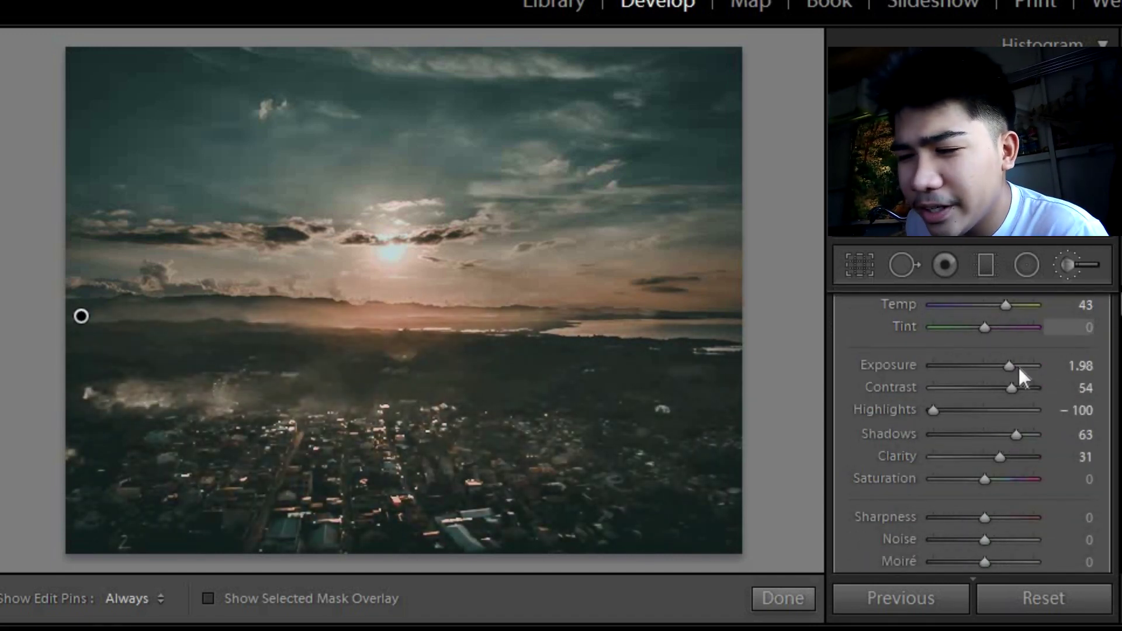
pyautogui.scroll(-2, 997, 359)
pyautogui.moveTo(984, 359); pyautogui.dragTo(998, 359)
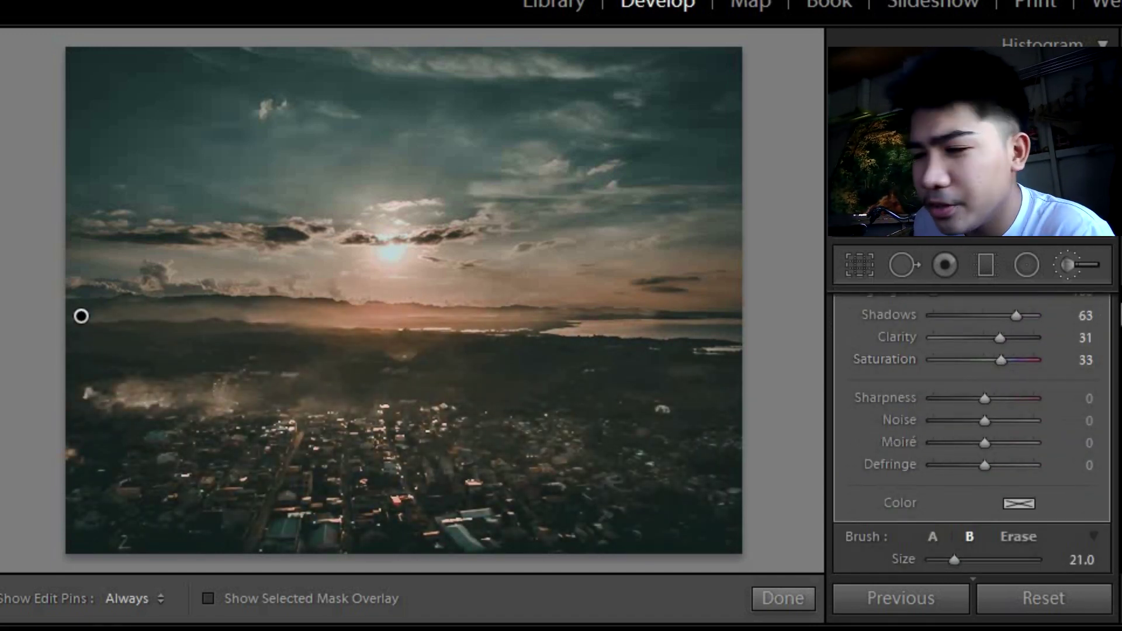
# Step: Raise the whole photo's exposure to +1.31, check the mask overlay, and finish the brush
pyautogui.scroll(-2, 980, 360)
pyautogui.scroll(6, 988, 409)
pyautogui.scroll(-1, 972, 405)
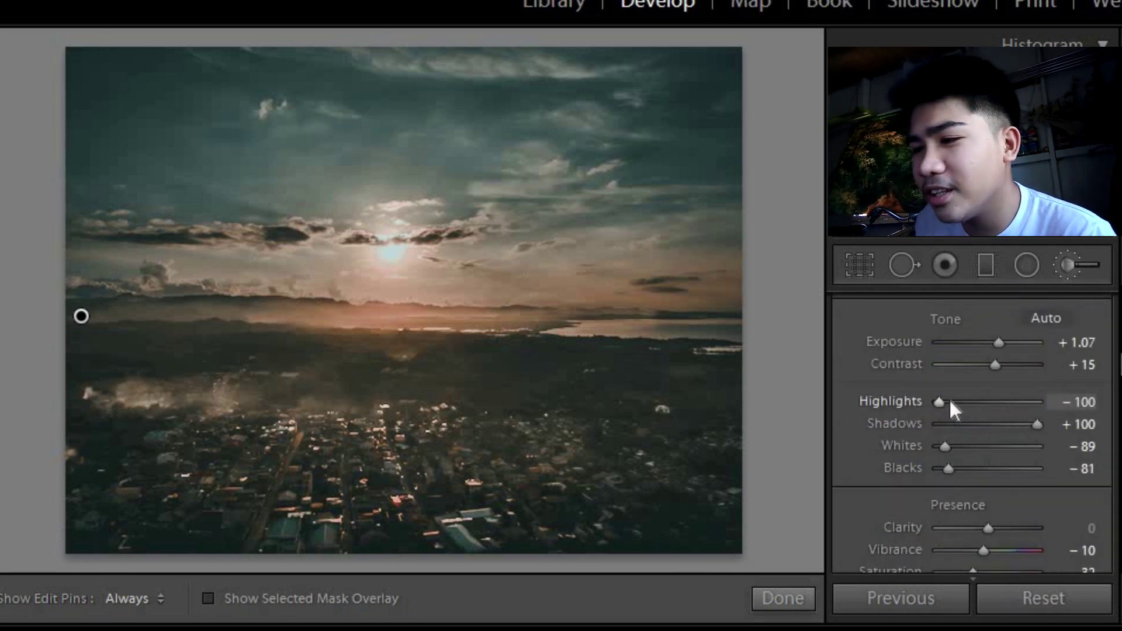
pyautogui.moveTo(998, 343); pyautogui.dragTo(1001, 342)
pyautogui.press('o')
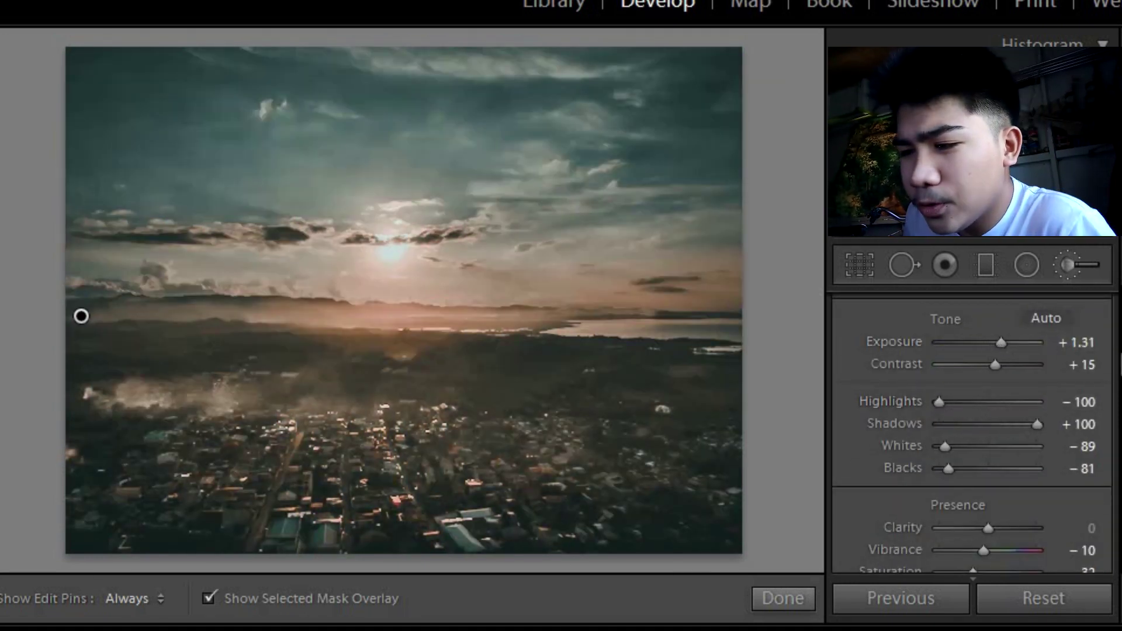
pyautogui.press('o')
pyautogui.click(809, 597)
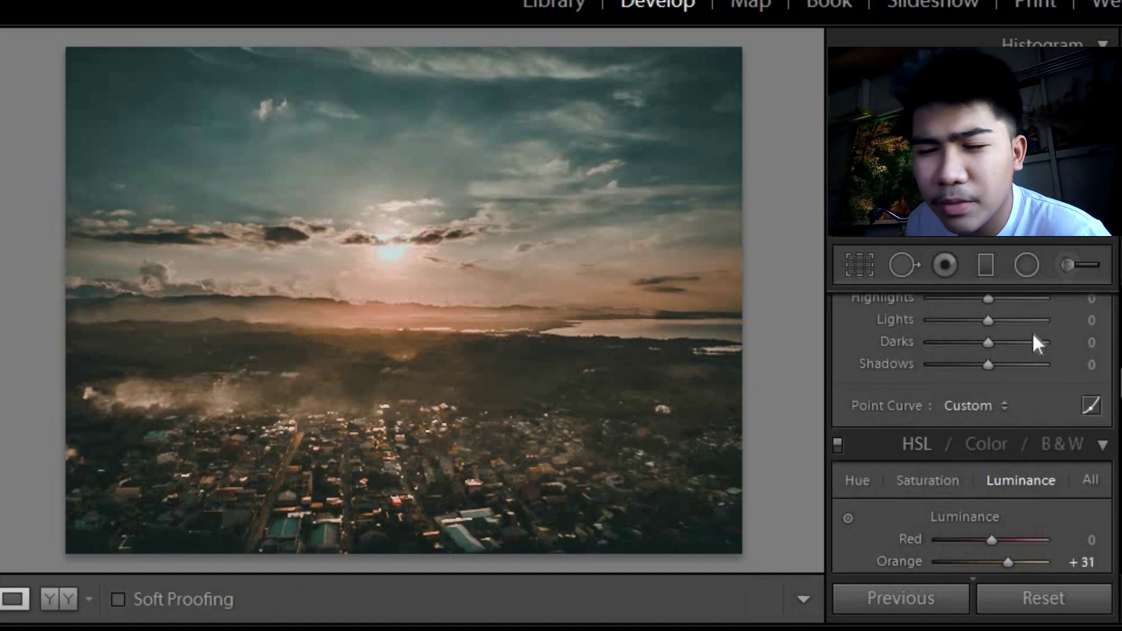
# Step: Start a second brush mask and paint it across the whole sky
pyautogui.click(1067, 266)
pyautogui.click(105, 118)
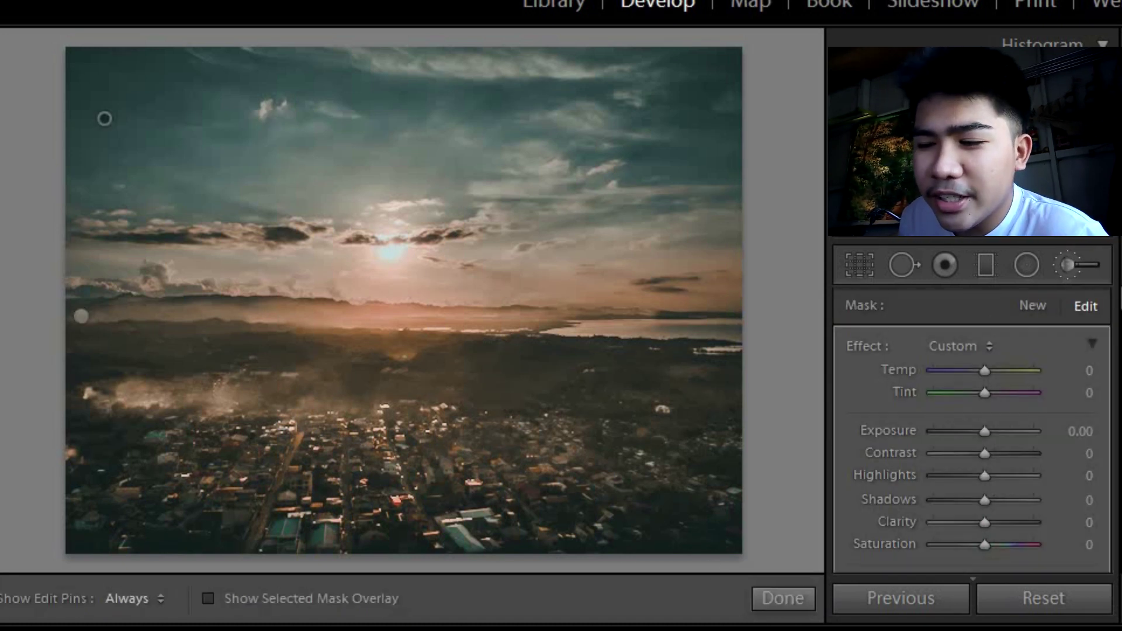
pyautogui.press('o')
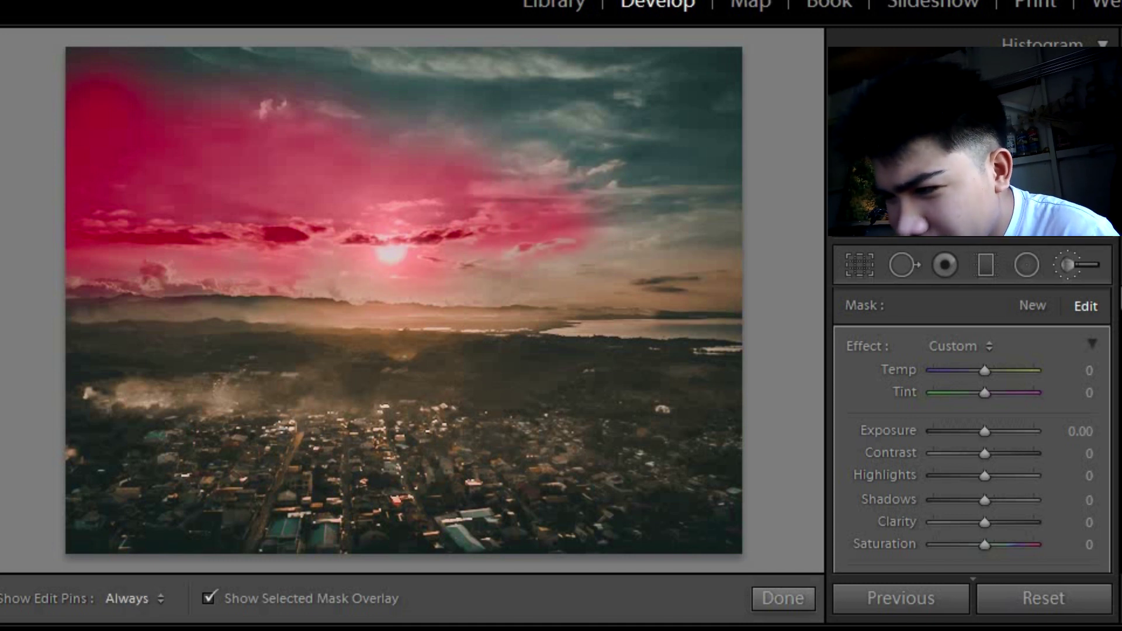
pyautogui.moveTo(686, 89); pyautogui.dragTo(676, 209)
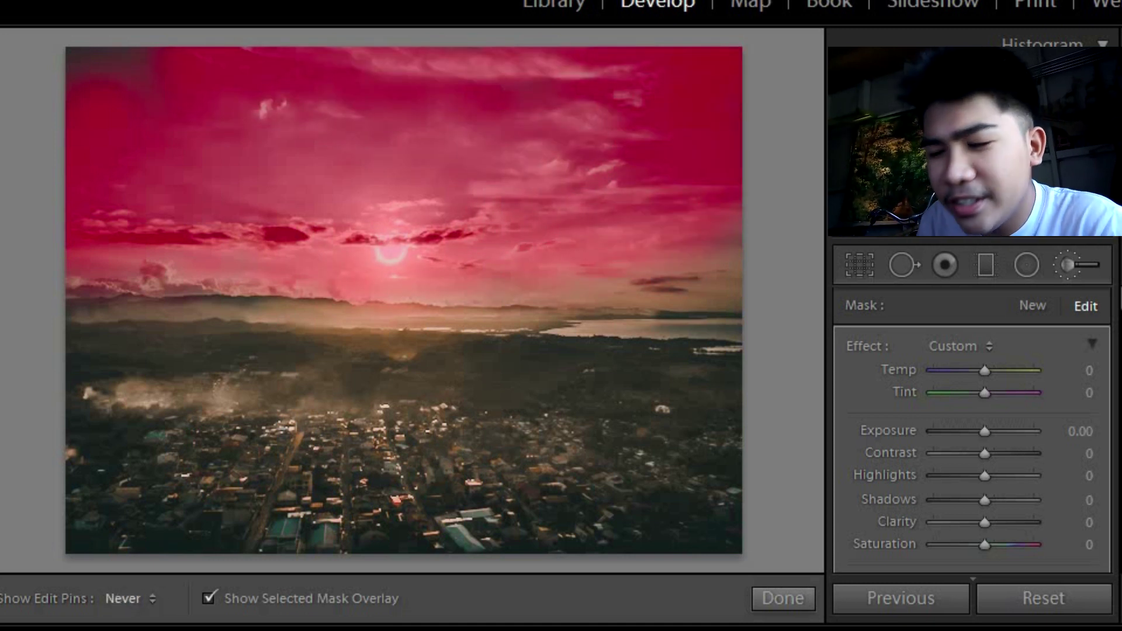
pyautogui.press('o')
# Step: Darken the masked sky to Exposure -1.06 and lift its highlights
pyautogui.moveTo(983, 430); pyautogui.dragTo(971, 431)
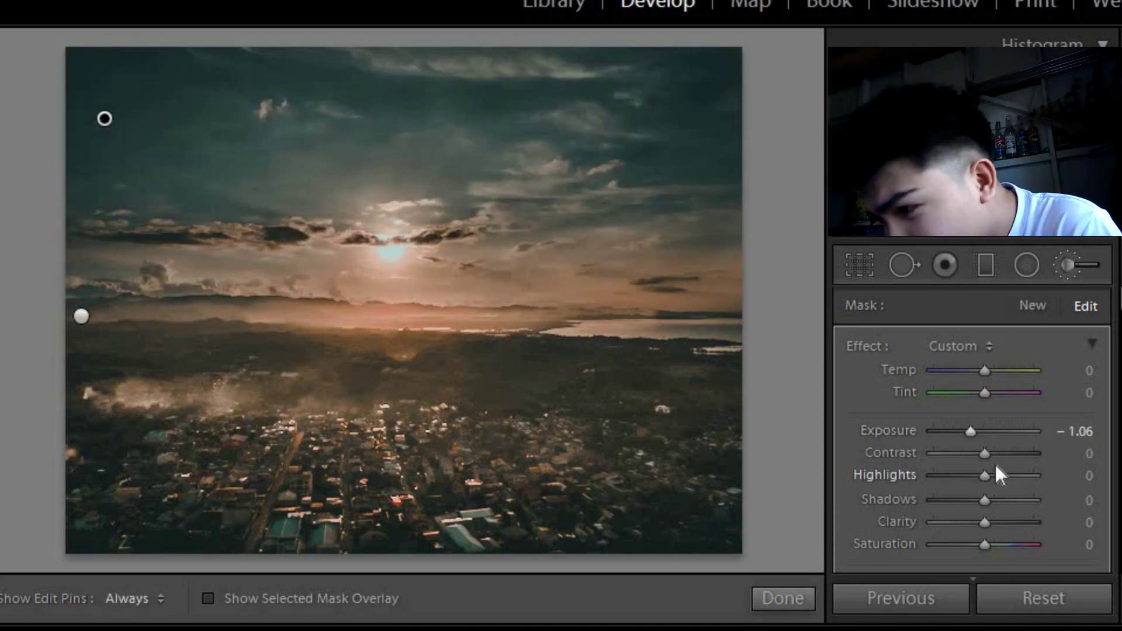
pyautogui.moveTo(996, 475); pyautogui.dragTo(1004, 474)
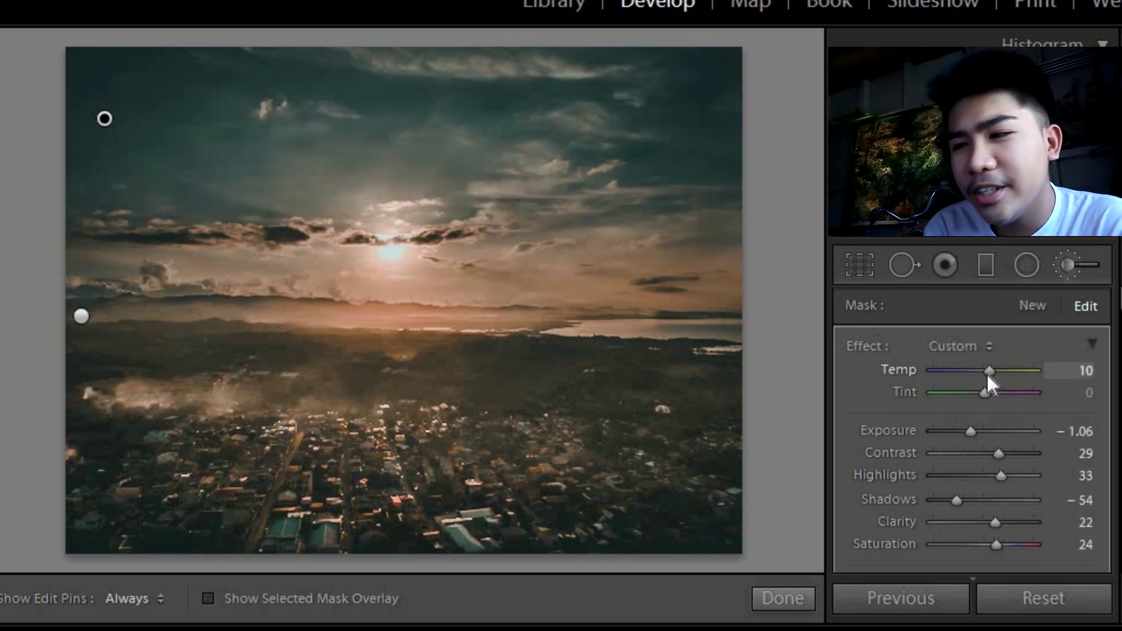
pyautogui.scroll(-2, 981, 327)
pyautogui.scroll(-4, 1023, 374)
pyautogui.scroll(-10, 1040, 374)
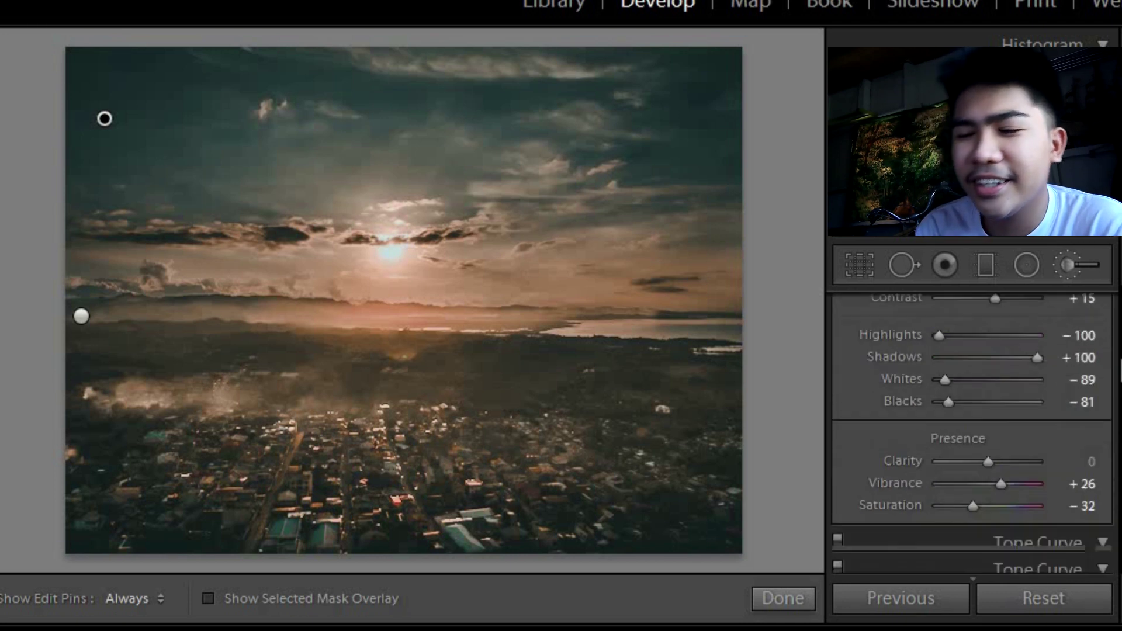
# Step: Lift the Tone Curve highlights, raise green saturation, trim orange saturation and darken yellows
pyautogui.moveTo(993, 374); pyautogui.dragTo(977, 381)
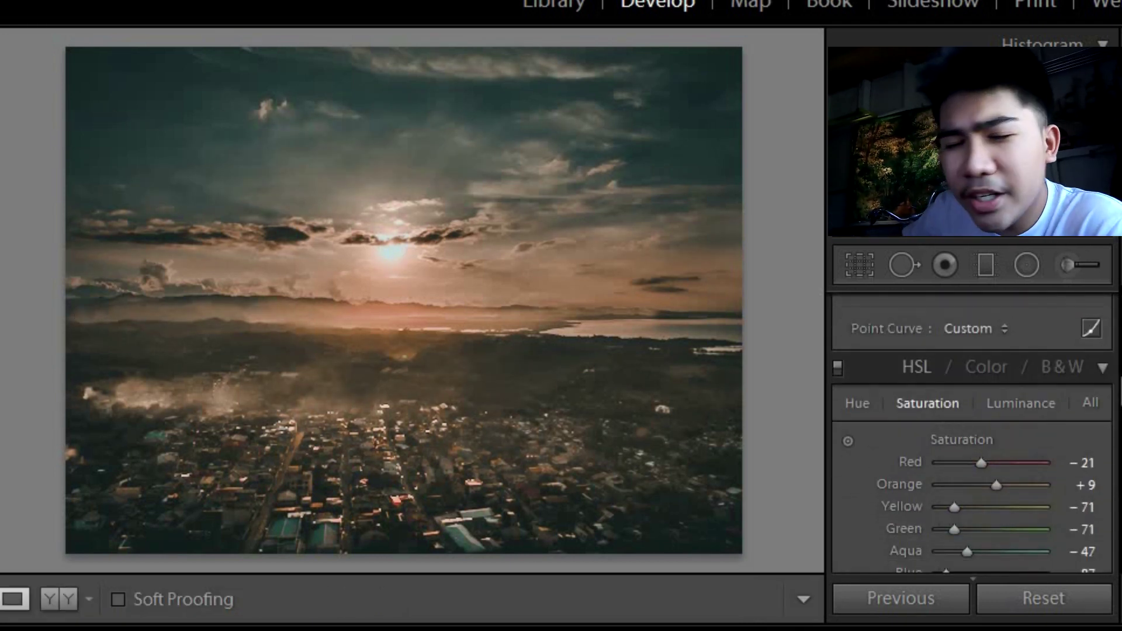
pyautogui.scroll(-2, 959, 439)
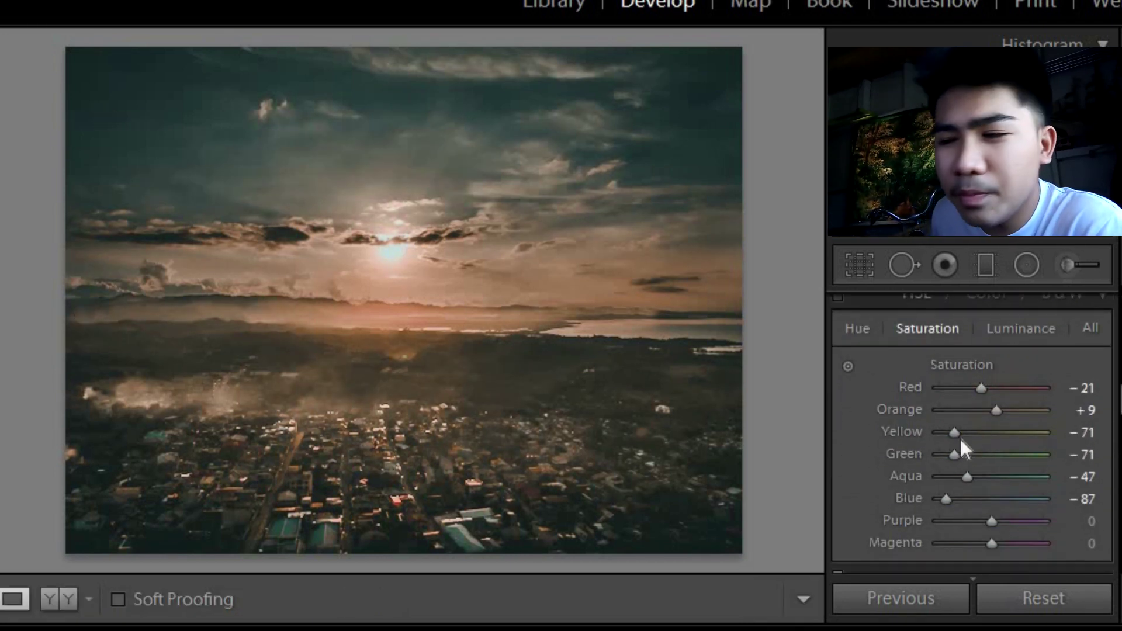
pyautogui.moveTo(954, 454); pyautogui.dragTo(1016, 457)
pyautogui.moveTo(997, 410); pyautogui.dragTo(1011, 412)
pyautogui.moveTo(1009, 458); pyautogui.dragTo(992, 525)
# Step: Straighten the horizon by setting the crop Angle to -0.72
pyautogui.scroll(5, 960, 457)
pyautogui.press('r')
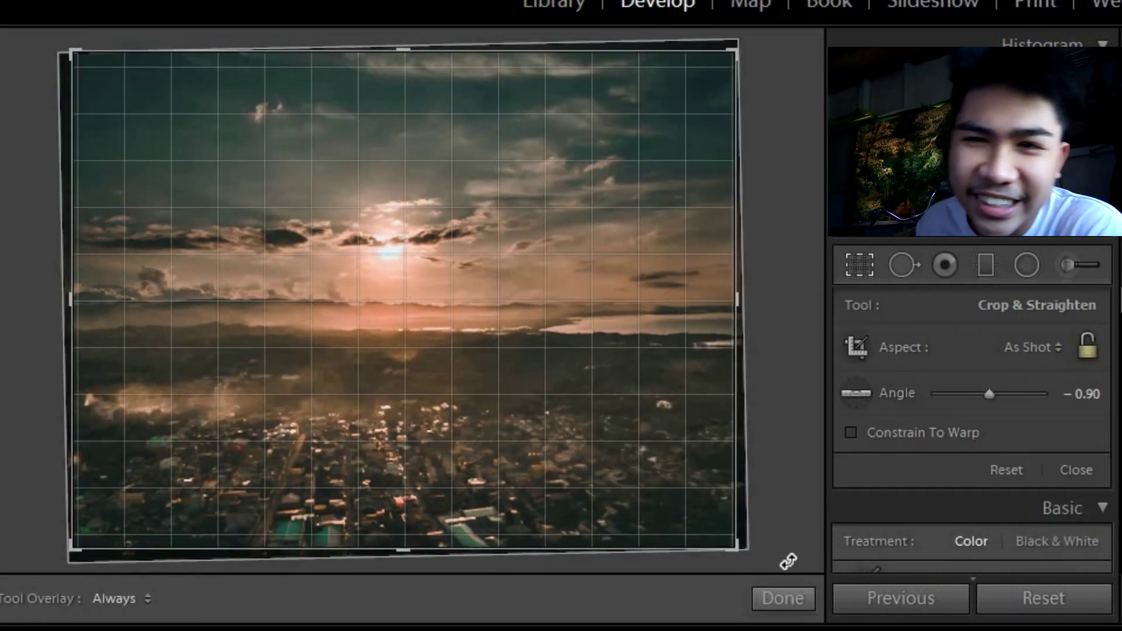
pyautogui.moveTo(65, 303)
pyautogui.mouseDown()
pyautogui.moveTo(79, 303)
pyautogui.moveTo(63, 303)
pyautogui.mouseUp()
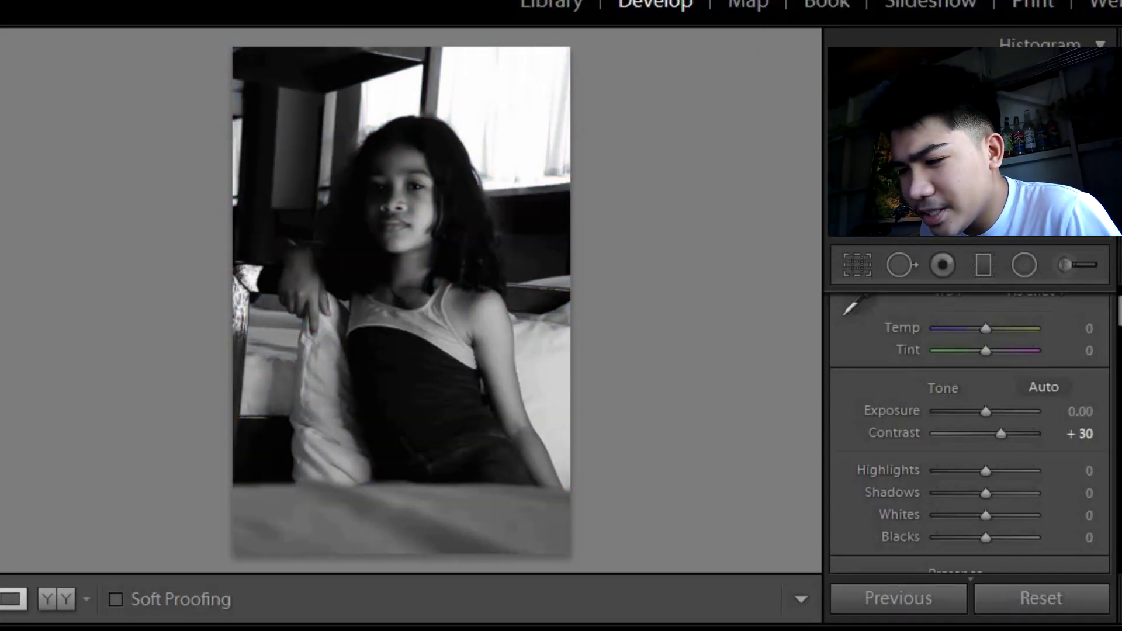
# Step: Set the portrait's Highlights to -74, Shadows to +31 and Whites to -21
pyautogui.moveTo(985, 471); pyautogui.dragTo(944, 471)
pyautogui.moveTo(985, 493); pyautogui.dragTo(1001, 493)
pyautogui.moveTo(986, 515); pyautogui.dragTo(974, 516)
# Step: Crop the portrait tighter, trimming the left, right and top edges
pyautogui.press('r')
pyautogui.moveTo(230, 304)
pyautogui.mouseDown()
pyautogui.moveTo(243, 306)
pyautogui.moveTo(230, 306)
pyautogui.mouseUp()
pyautogui.moveTo(556, 304); pyautogui.dragTo(541, 304)
pyautogui.moveTo(243, 305); pyautogui.dragTo(260, 306)
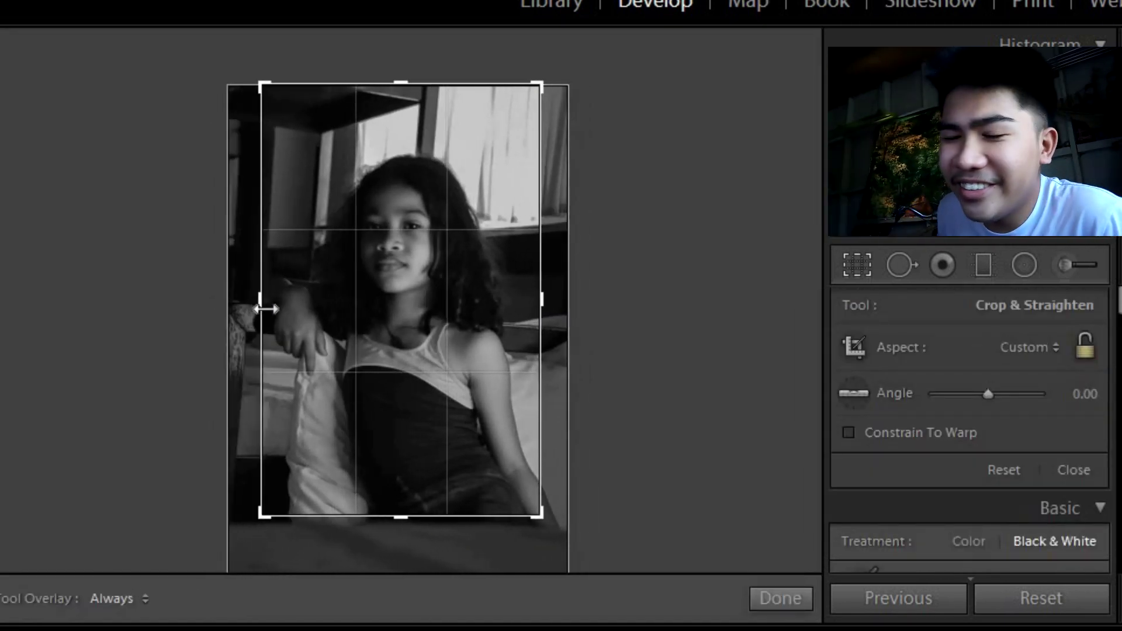
pyautogui.moveTo(401, 83); pyautogui.dragTo(401, 95)
pyautogui.click(780, 598)
pyautogui.press('r')
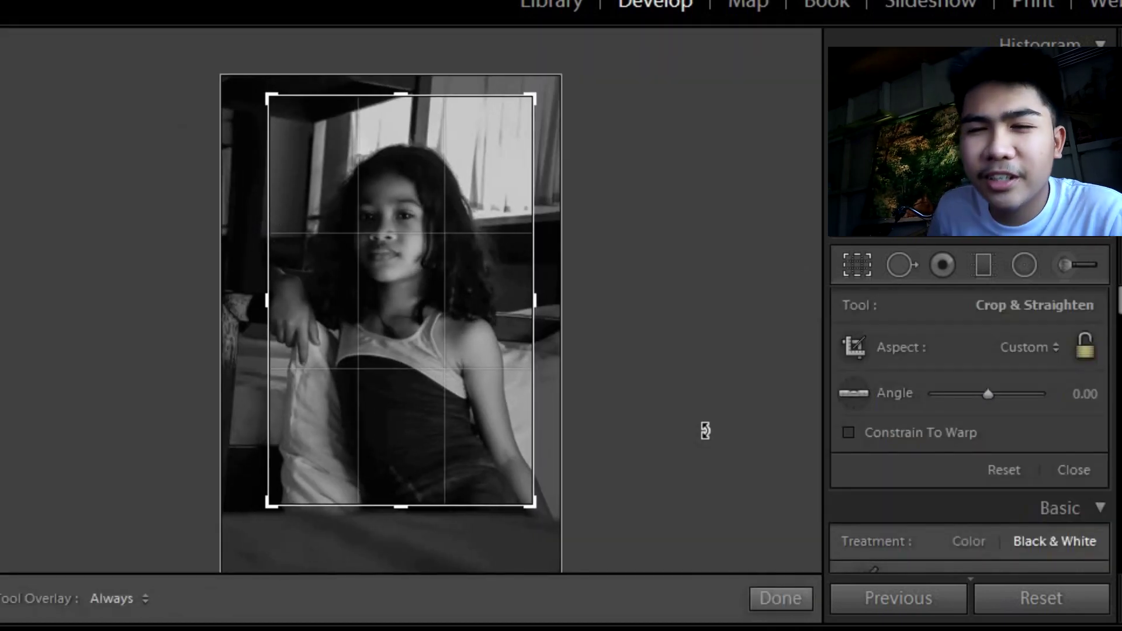
pyautogui.press('r')
# Step: Lift Blacks to +45 and rebalance the red, orange and yellow gray mix
pyautogui.scroll(-3, 946, 485)
pyautogui.moveTo(938, 457); pyautogui.dragTo(1020, 461)
pyautogui.scroll(-2, 1013, 436)
pyautogui.scroll(-2, 982, 444)
pyautogui.scroll(-5, 994, 409)
pyautogui.moveTo(1011, 387); pyautogui.dragTo(1029, 433)
# Step: Add a dark post-crop vignette with Amount -26 to the portrait's corners
pyautogui.scroll(-5, 1030, 433)
pyautogui.moveTo(943, 492); pyautogui.dragTo(938, 489)
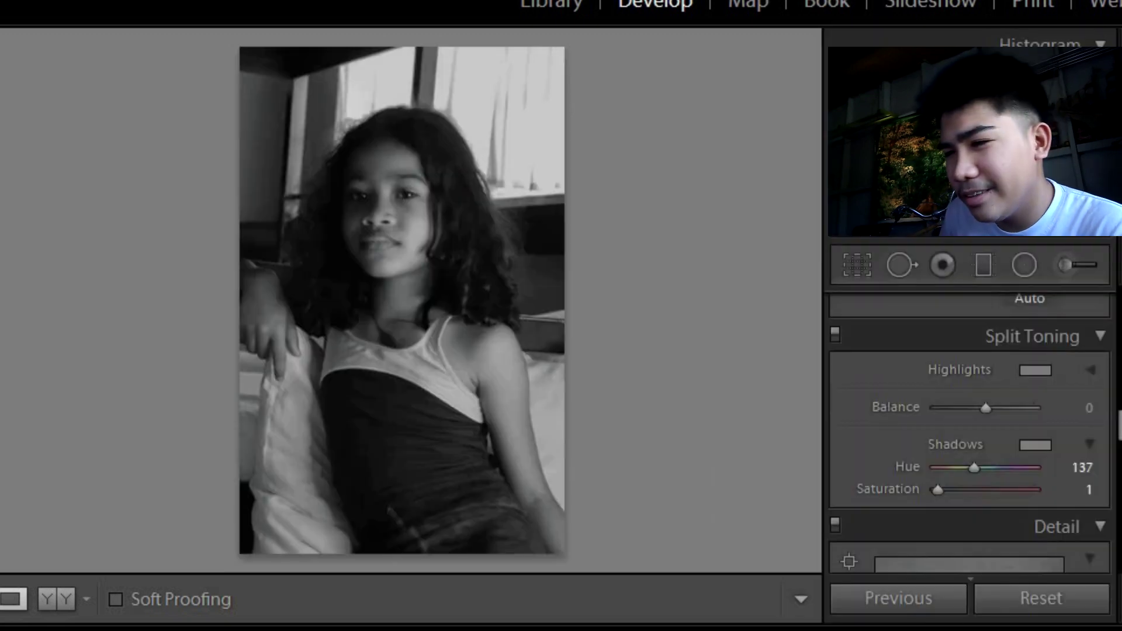
pyautogui.scroll(-5, 956, 408)
pyautogui.scroll(-10, 956, 408)
pyautogui.moveTo(984, 393); pyautogui.dragTo(984, 416)
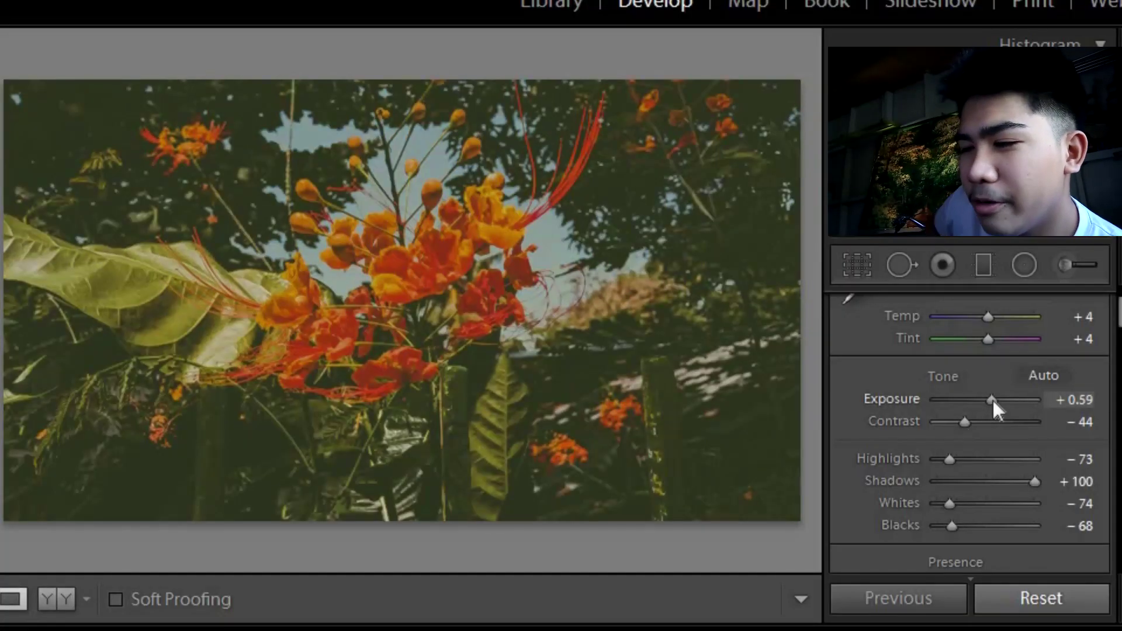
# Step: Give the flower a faded base: Shadows +100, Whites -100, softened highlights, raised blacks
pyautogui.moveTo(986, 316); pyautogui.dragTo(982, 315)
pyautogui.moveTo(993, 399); pyautogui.dragTo(1004, 398)
pyautogui.moveTo(1034, 481)
pyautogui.mouseDown()
pyautogui.moveTo(1022, 482)
pyautogui.moveTo(1040, 482)
pyautogui.mouseUp()
pyautogui.moveTo(949, 504); pyautogui.dragTo(931, 503)
pyautogui.moveTo(952, 526); pyautogui.dragTo(1005, 526)
pyautogui.moveTo(964, 422); pyautogui.dragTo(969, 422)
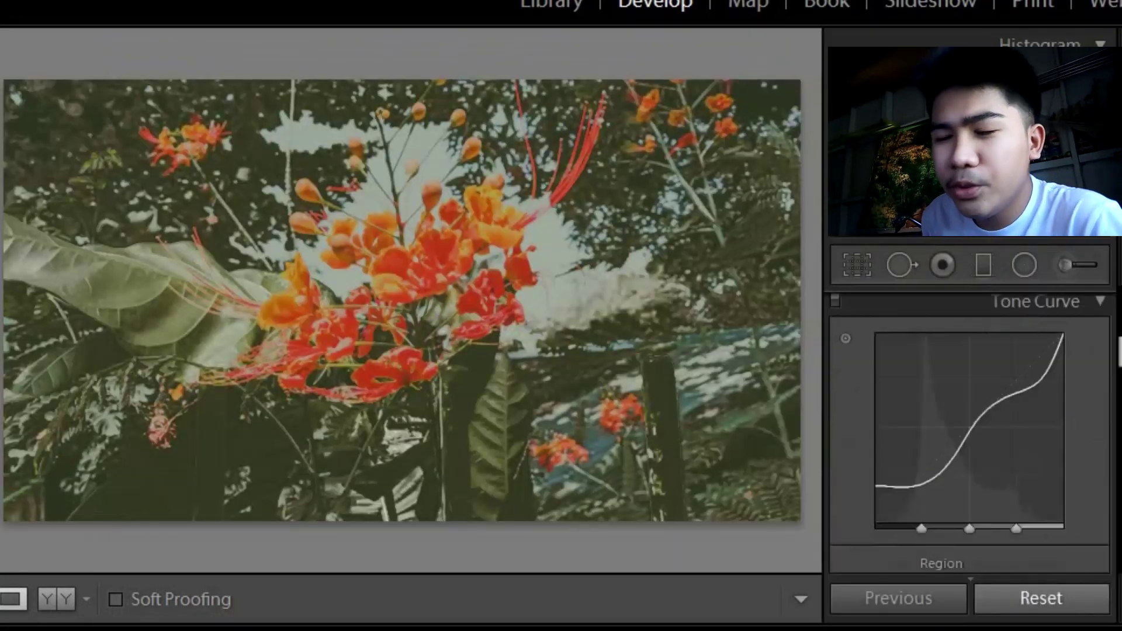
# Step: Desaturate orange to -20 and yellow, shift orange hue toward red, and adjust yellow/green hues
pyautogui.scroll(-8, 958, 349)
pyautogui.click(925, 288)
pyautogui.moveTo(987, 377); pyautogui.dragTo(989, 401)
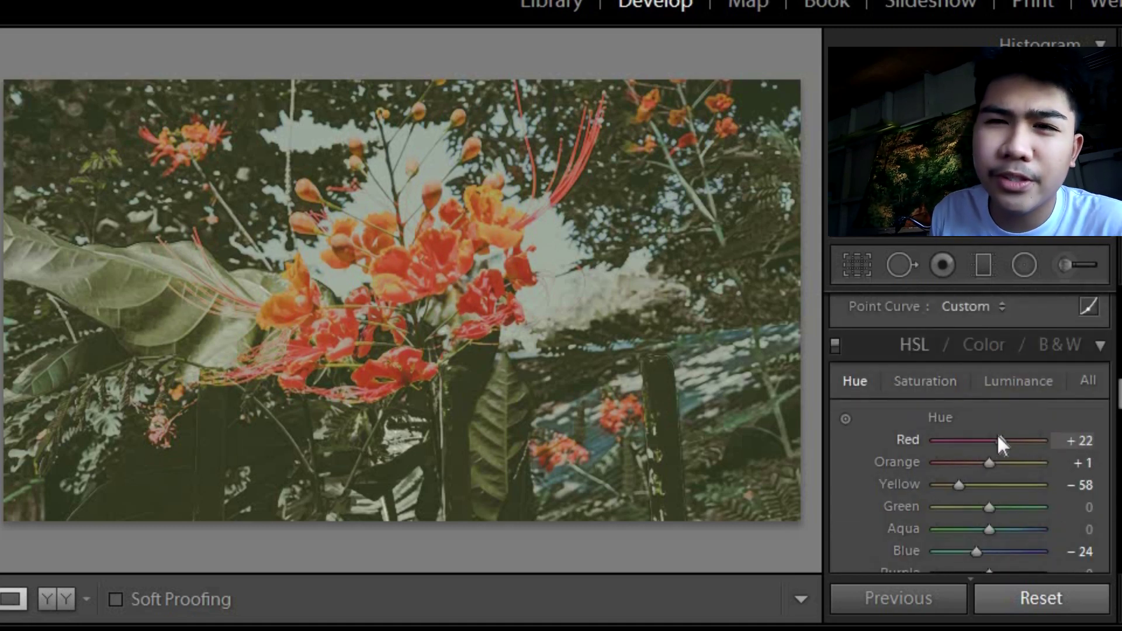
pyautogui.moveTo(1001, 443); pyautogui.dragTo(997, 465)
pyautogui.moveTo(959, 485); pyautogui.dragTo(979, 485)
pyautogui.moveTo(989, 507); pyautogui.dragTo(988, 507)
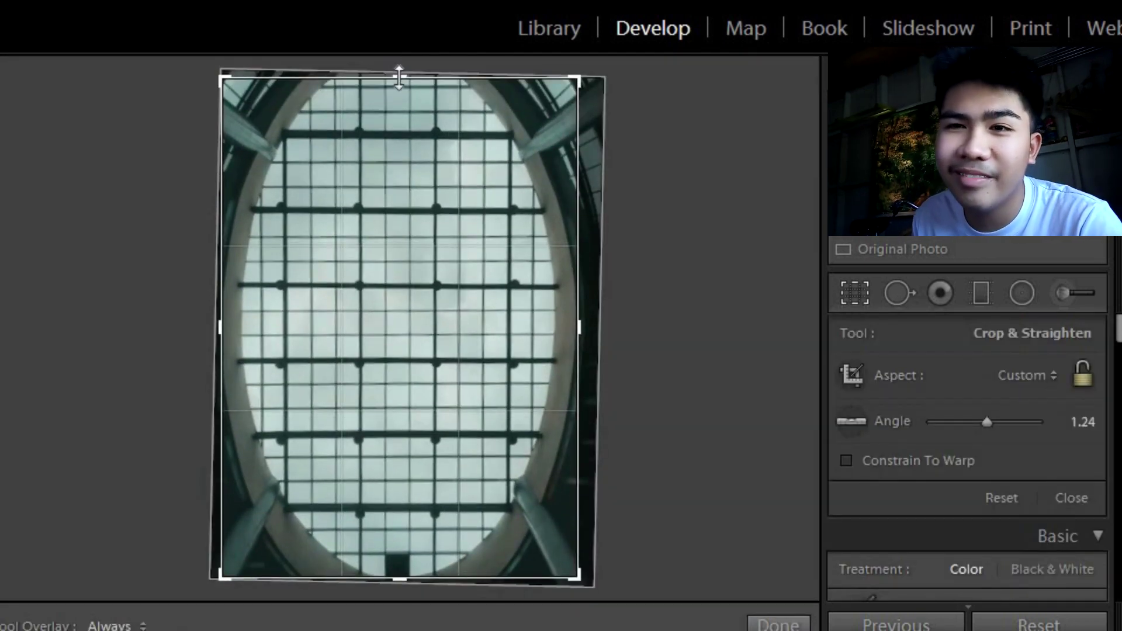
# Step: Apply the 1.24° straightened crop to the skylight and adjust its Basic tone sliders
pyautogui.click(778, 625)
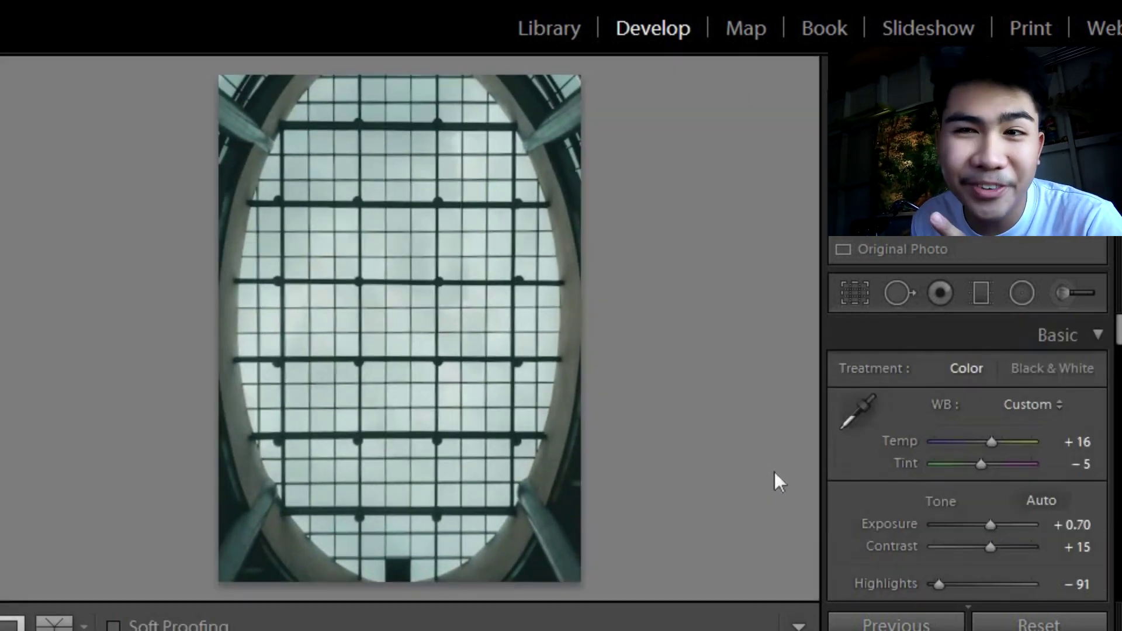
pyautogui.moveTo(987, 522); pyautogui.dragTo(984, 523)
pyautogui.moveTo(972, 583); pyautogui.dragTo(935, 585)
pyautogui.scroll(-2, 959, 561)
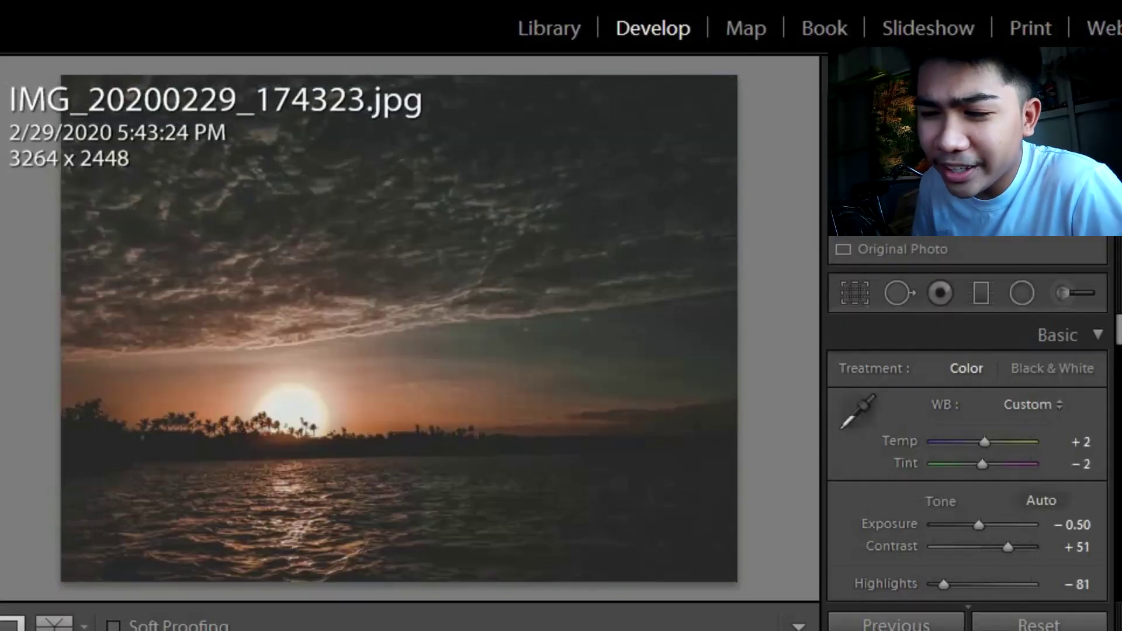
# Step: Rotate the crop slightly to level the sunset and paint a brush mask over the clouds
pyautogui.press('r')
pyautogui.moveTo(769, 76); pyautogui.dragTo(774, 72)
pyautogui.press('k')
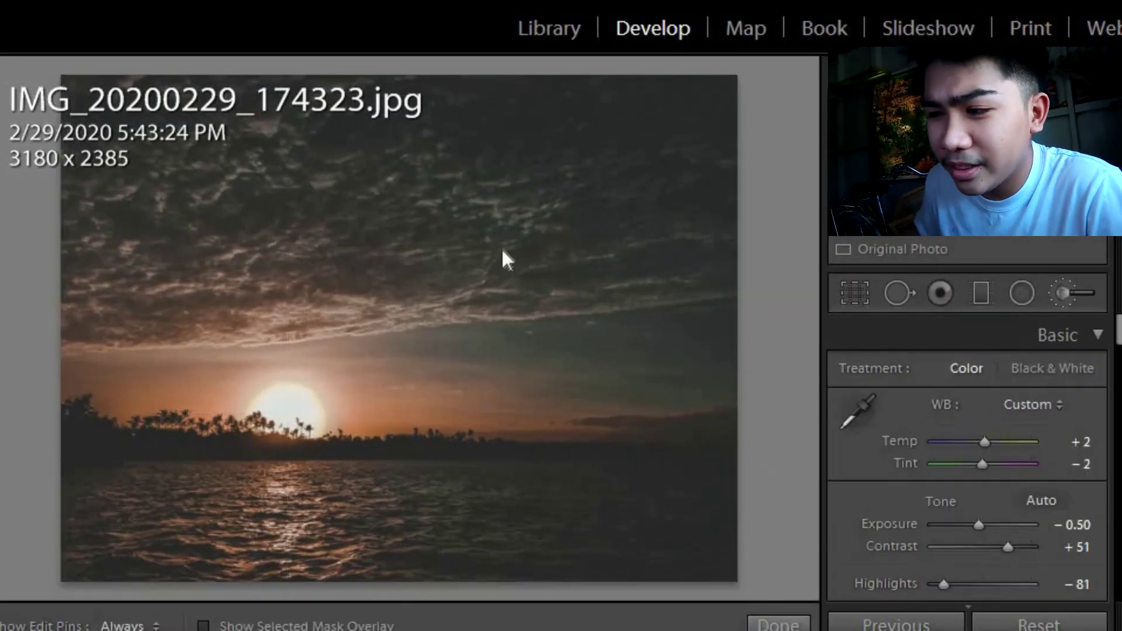
pyautogui.press('o')
pyautogui.moveTo(672, 220)
pyautogui.mouseDown()
pyautogui.moveTo(98, 270)
pyautogui.moveTo(689, 111)
pyautogui.mouseUp()
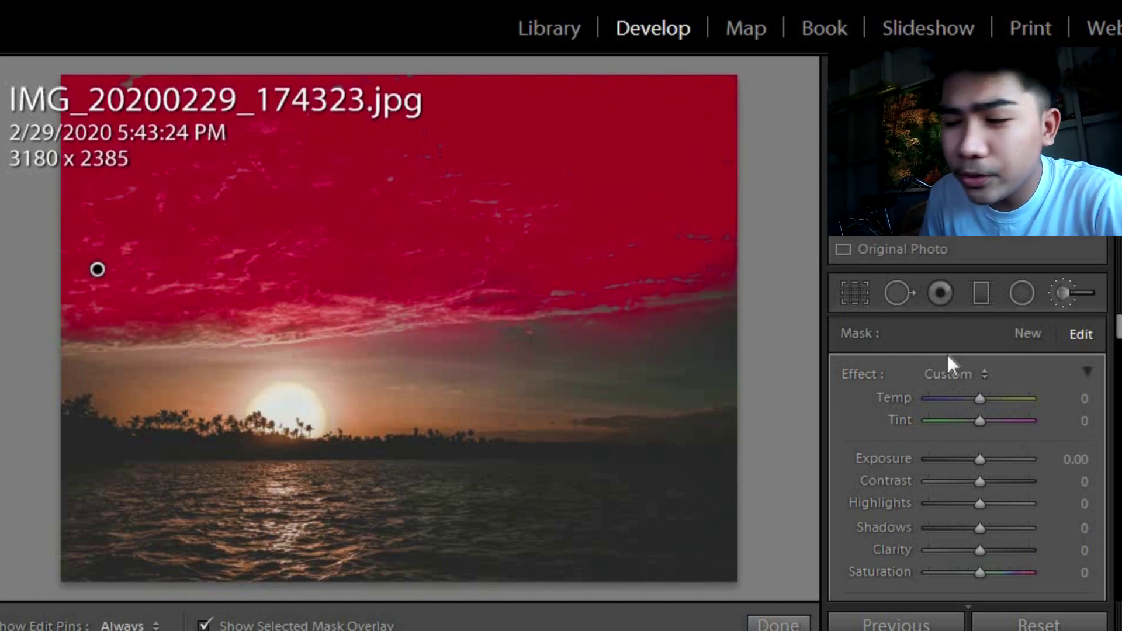
pyautogui.press('o')
# Step: Add contrast and raise highlights in the painted clouds with a slight exposure lift
pyautogui.moveTo(980, 459); pyautogui.dragTo(996, 460)
pyautogui.moveTo(938, 482); pyautogui.dragTo(1000, 482)
pyautogui.moveTo(980, 504); pyautogui.dragTo(1014, 504)
pyautogui.moveTo(995, 459); pyautogui.dragTo(983, 462)
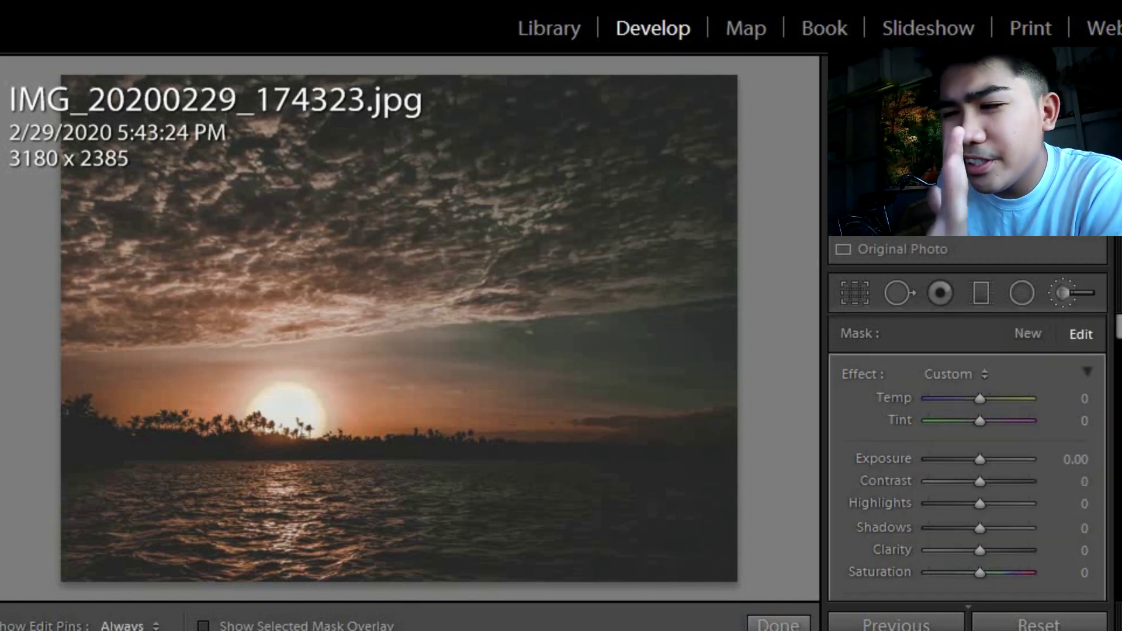
# Step: Mask the horizon band, pull its highlights fully down, lift shadows and slightly brighten it
pyautogui.press('o')
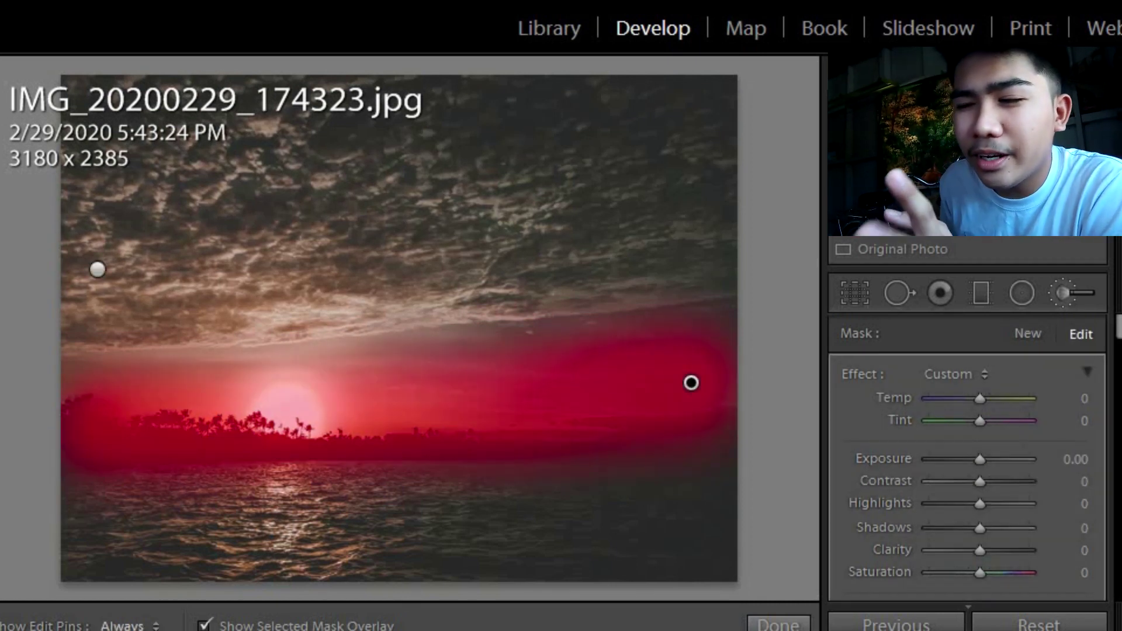
pyautogui.moveTo(713, 329); pyautogui.dragTo(61, 371)
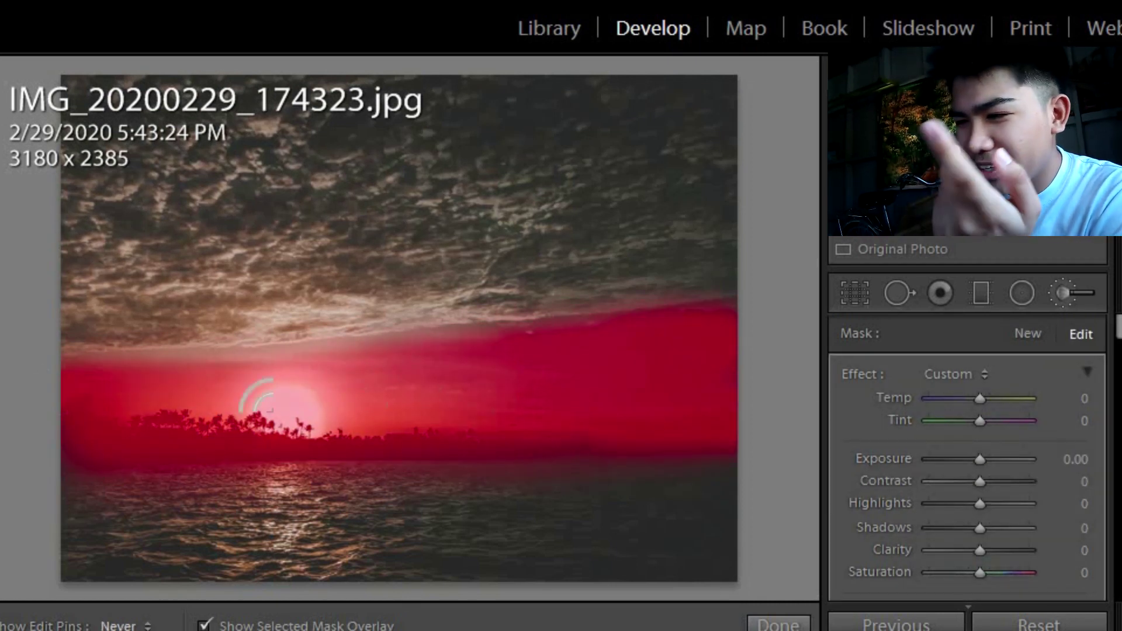
pyautogui.press('o')
pyautogui.press('h')
pyautogui.moveTo(978, 461); pyautogui.dragTo(988, 461)
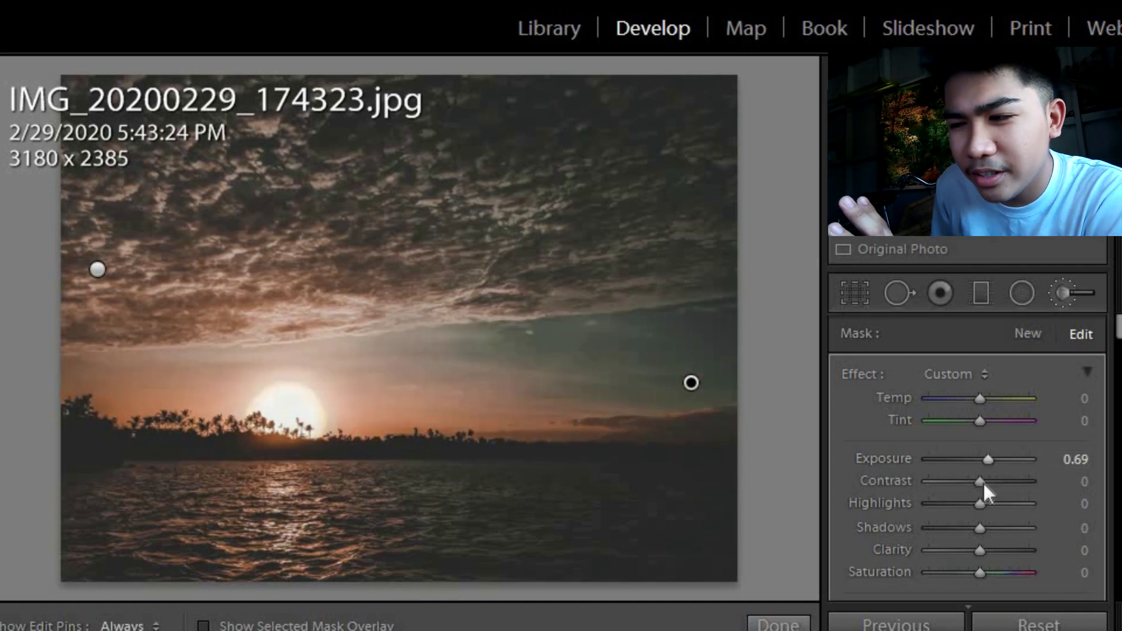
pyautogui.moveTo(983, 502); pyautogui.dragTo(929, 504)
pyautogui.moveTo(985, 459); pyautogui.dragTo(973, 462)
pyautogui.moveTo(979, 528); pyautogui.dragTo(991, 552)
# Step: Shift yellow and green hues warmer, fine-tune yellow luminance, and start a mask on the sun's reflection
pyautogui.scroll(-3, 980, 402)
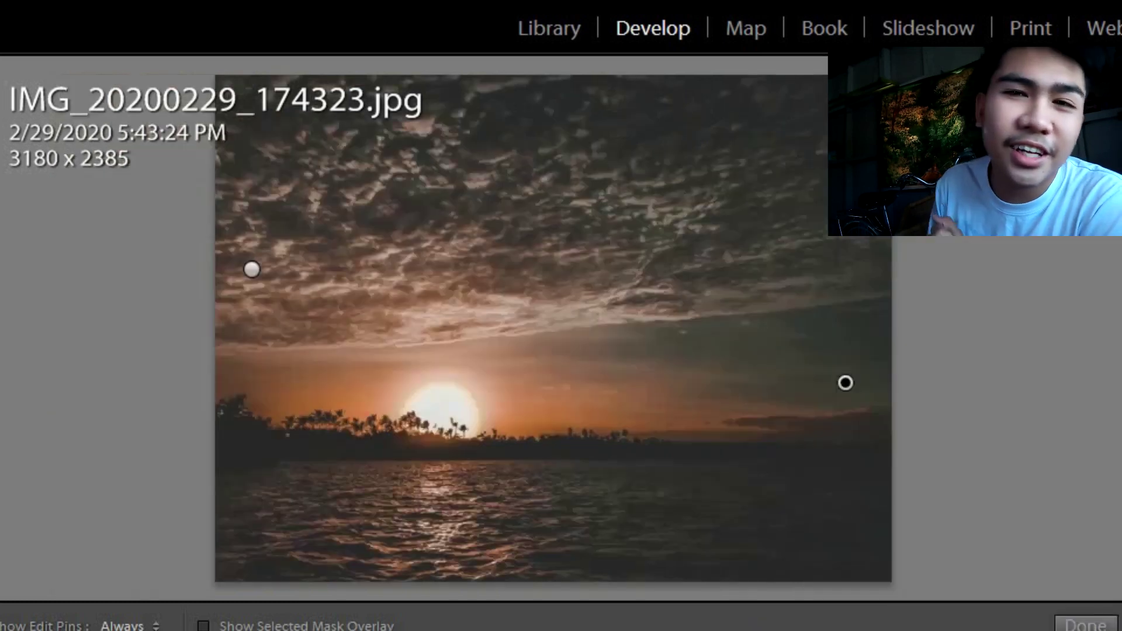
pyautogui.scroll(-4, 954, 435)
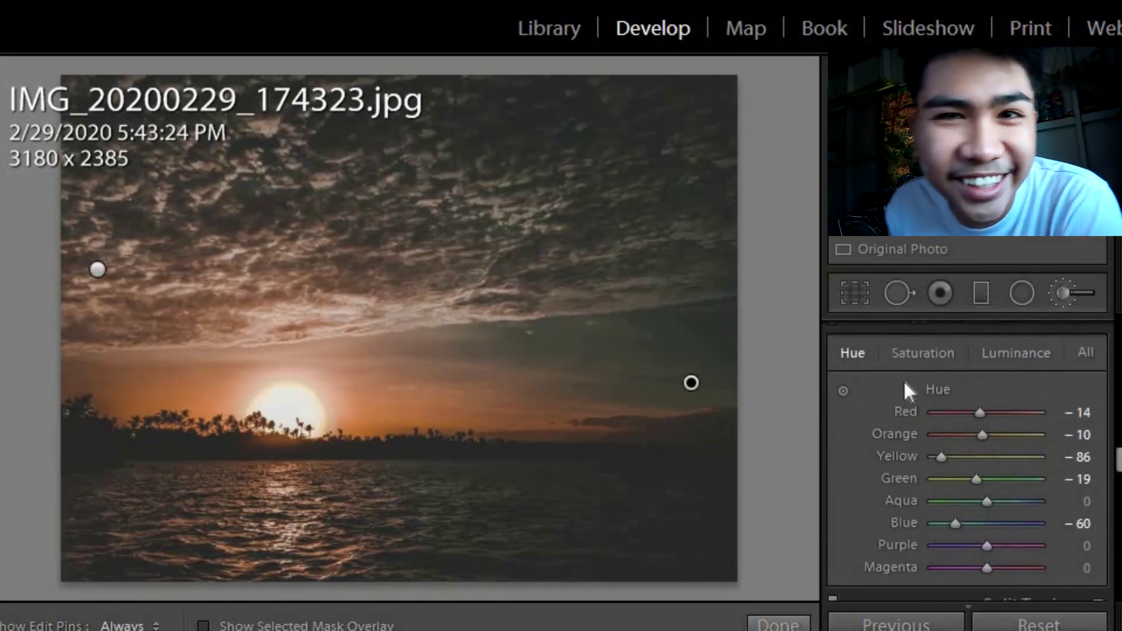
pyautogui.moveTo(940, 457); pyautogui.dragTo(933, 479)
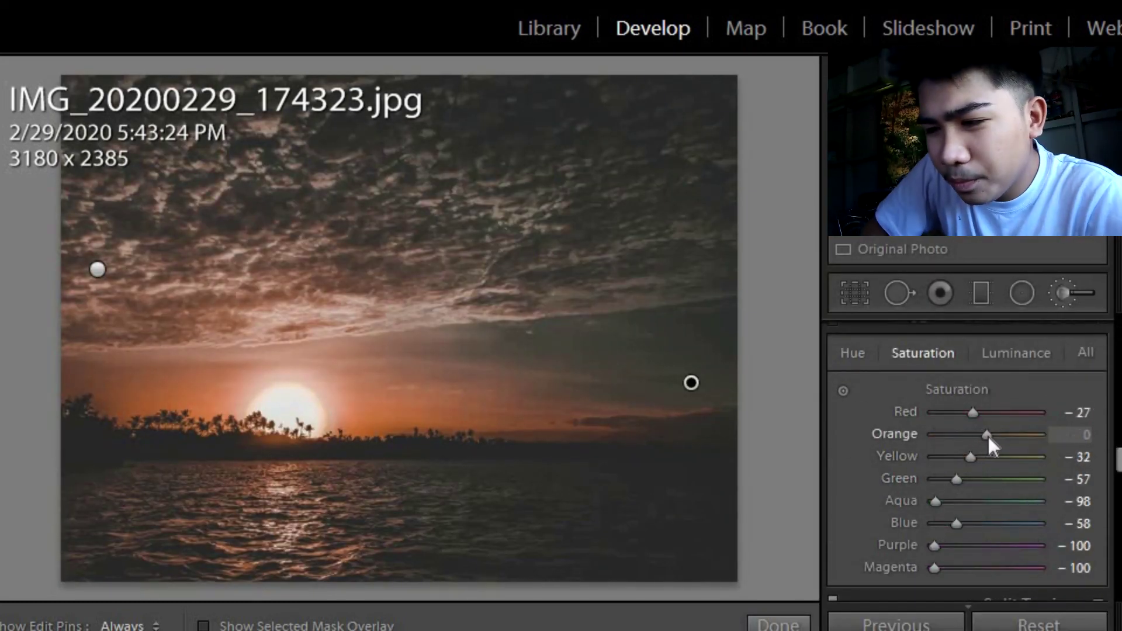
pyautogui.click(1008, 353)
pyautogui.moveTo(988, 457)
pyautogui.mouseDown()
pyautogui.moveTo(1001, 465)
pyautogui.moveTo(987, 471)
pyautogui.mouseUp()
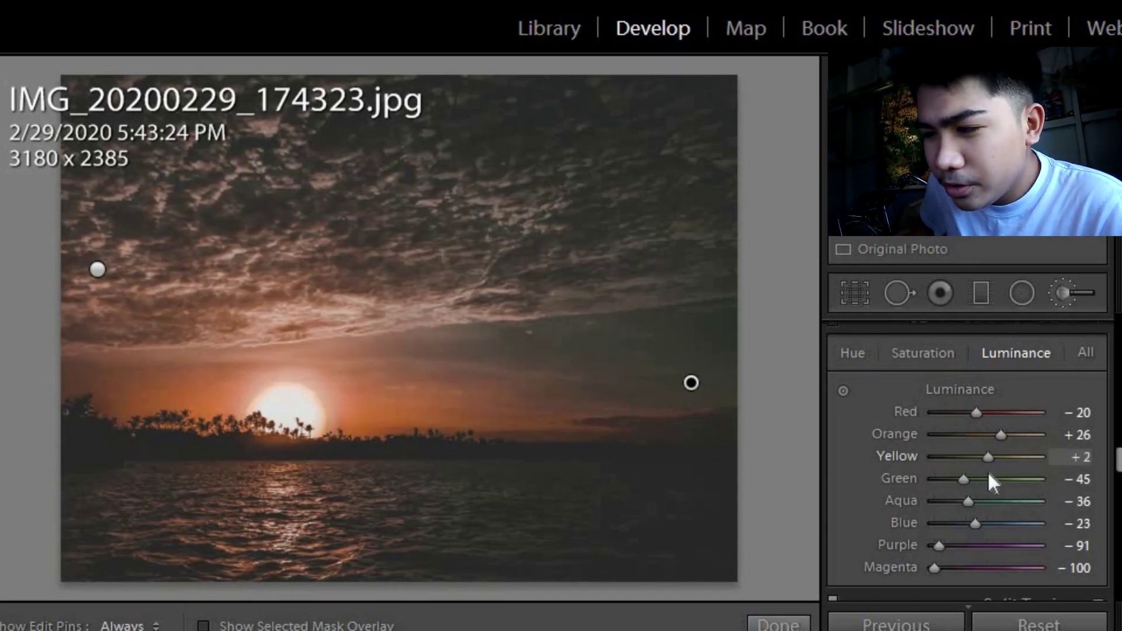
pyautogui.click(1080, 294)
pyautogui.click(293, 515)
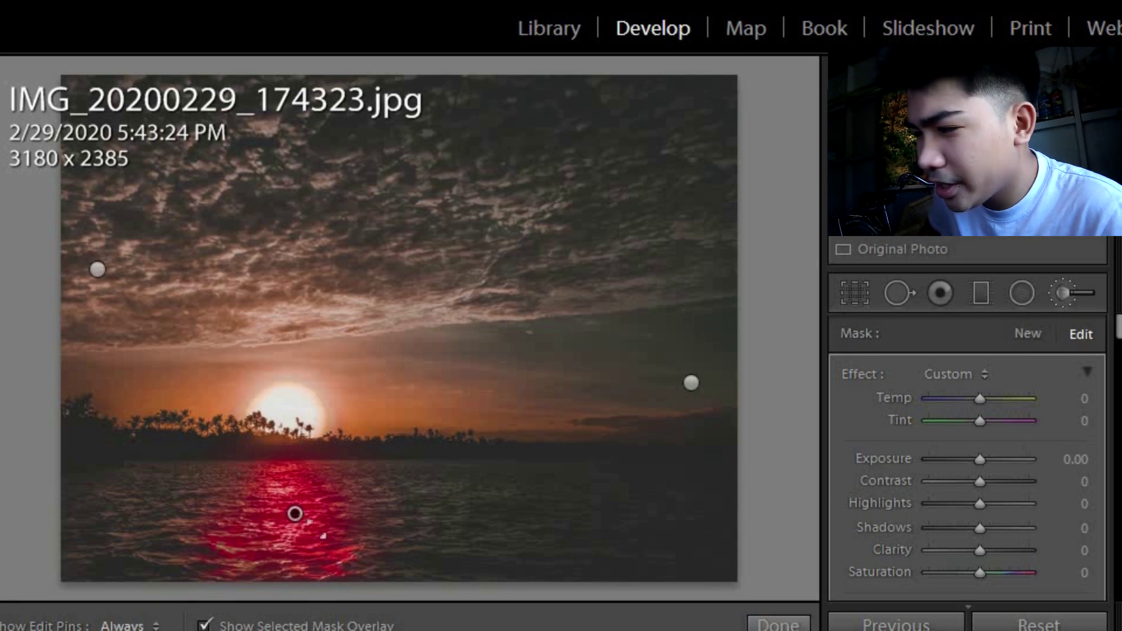
# Step: Add contrast and lift highlights on the sun's water reflection
pyautogui.press('o')
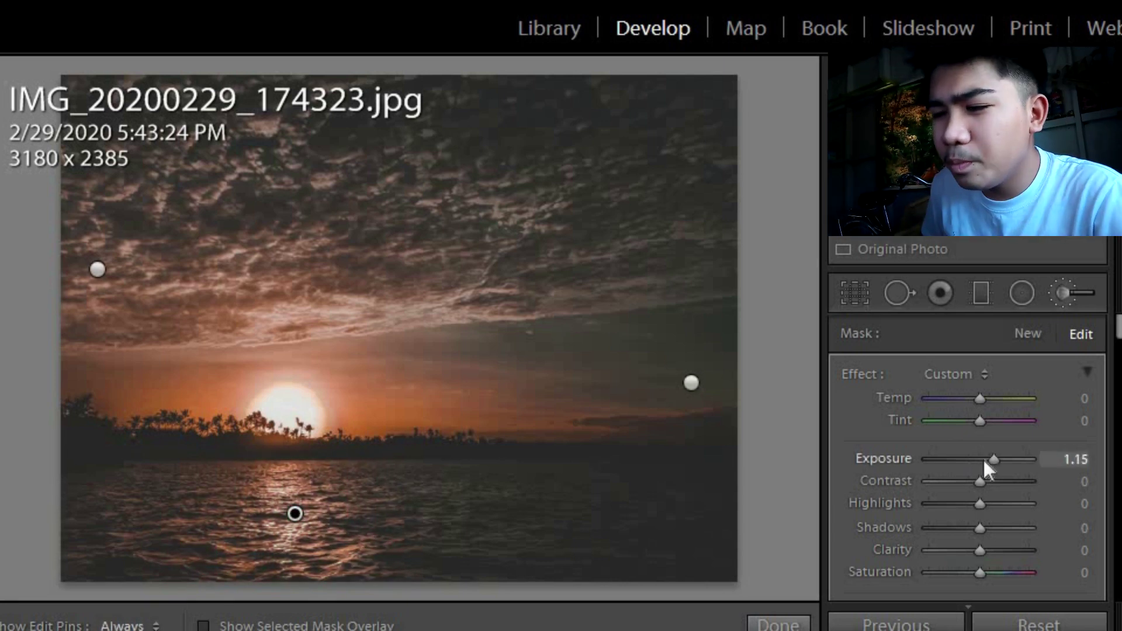
pyautogui.moveTo(981, 481); pyautogui.dragTo(986, 482)
pyautogui.moveTo(988, 504); pyautogui.dragTo(988, 502)
# Step: Crop the sunset to a tall 2041x2385 frame centred on the sun
pyautogui.press('r')
pyautogui.moveTo(734, 326); pyautogui.dragTo(619, 333)
pyautogui.hotkey('ctrl', 'z')
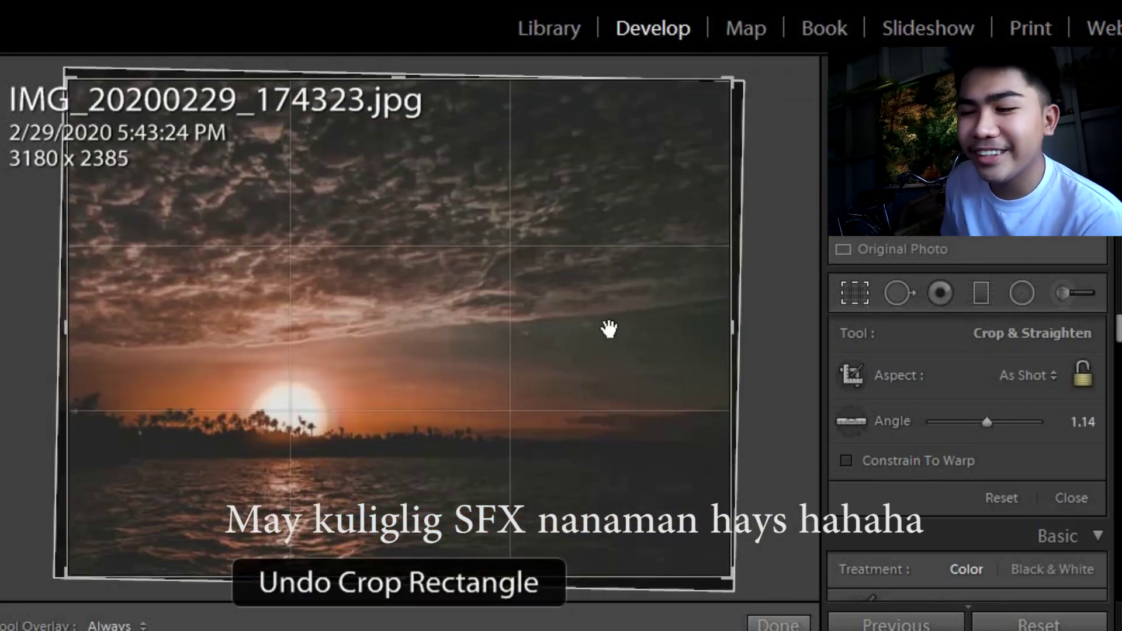
pyautogui.moveTo(731, 326); pyautogui.dragTo(614, 333)
pyautogui.click(778, 623)
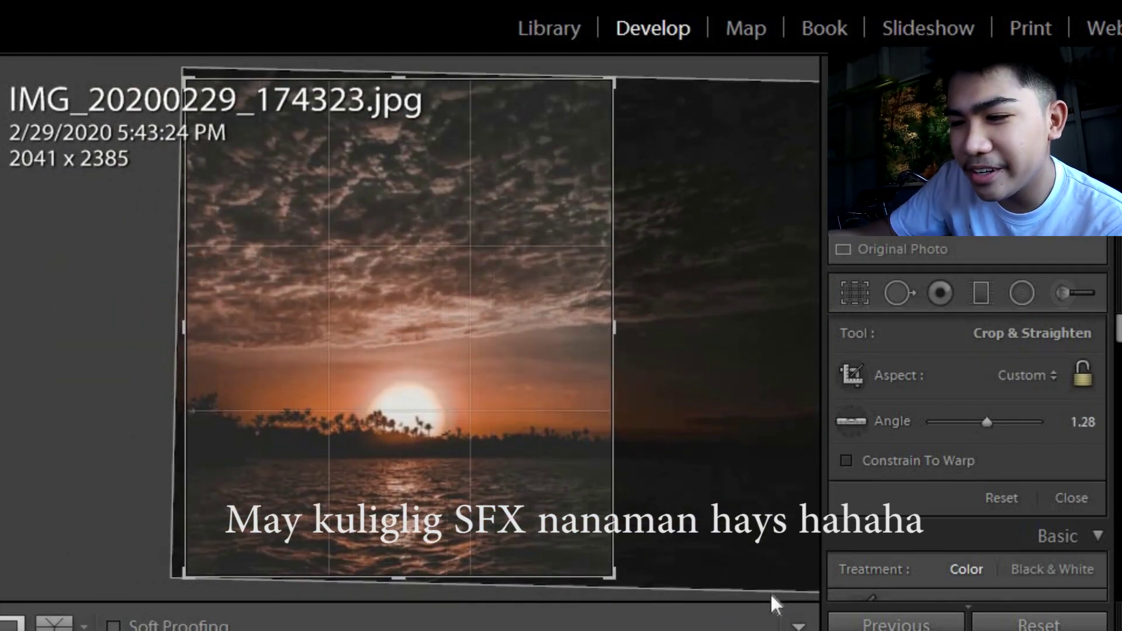
# Step: Make a final brush tweak and lower the sunset's Whites to -36
pyautogui.press('k')
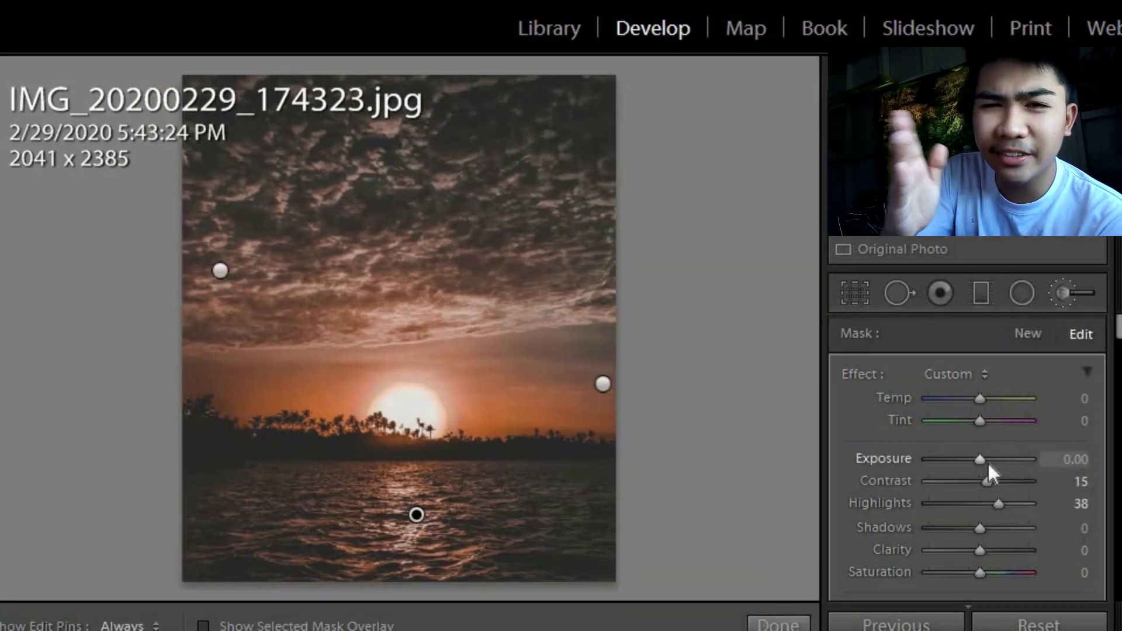
pyautogui.moveTo(980, 399); pyautogui.dragTo(992, 401)
pyautogui.scroll(-3, 986, 408)
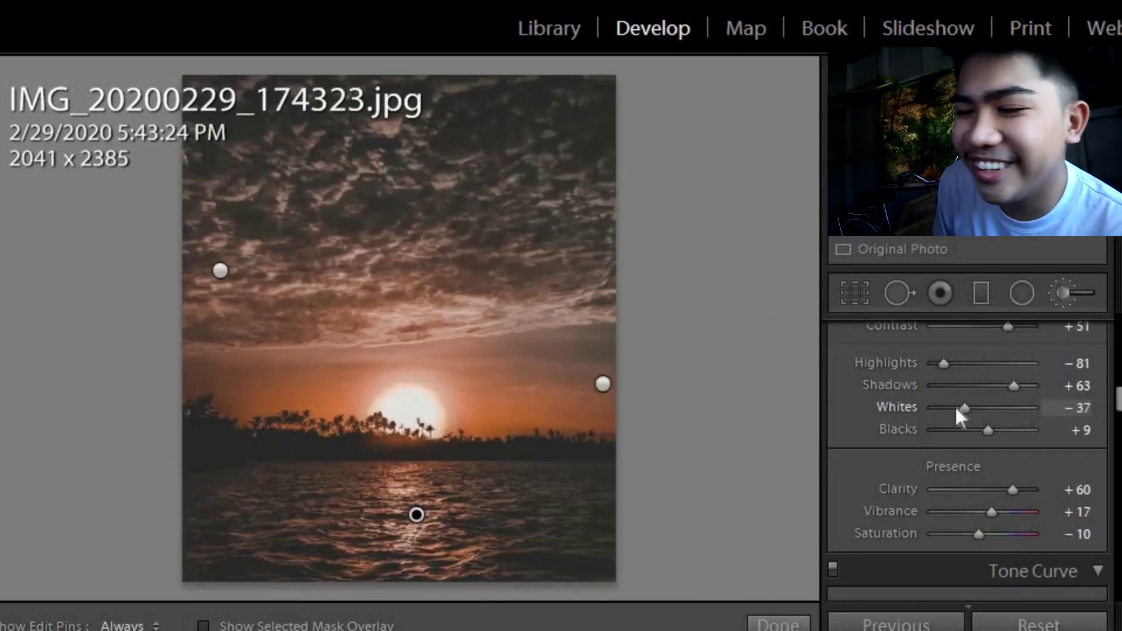
pyautogui.moveTo(954, 405); pyautogui.dragTo(963, 408)
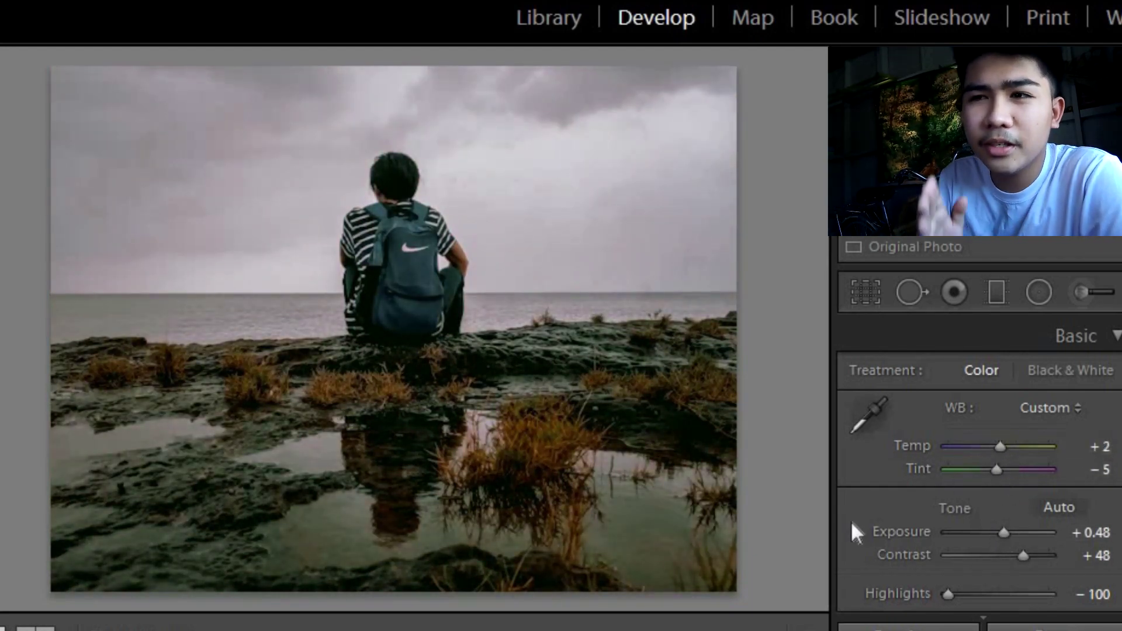
# Step: Lift the Shadows and Vibrance, and tint the Split Toning shadows to Hue 94
pyautogui.scroll(-3, 855, 532)
pyautogui.moveTo(962, 467); pyautogui.dragTo(1045, 450)
pyautogui.moveTo(995, 565); pyautogui.dragTo(1006, 570)
pyautogui.scroll(-5, 1017, 496)
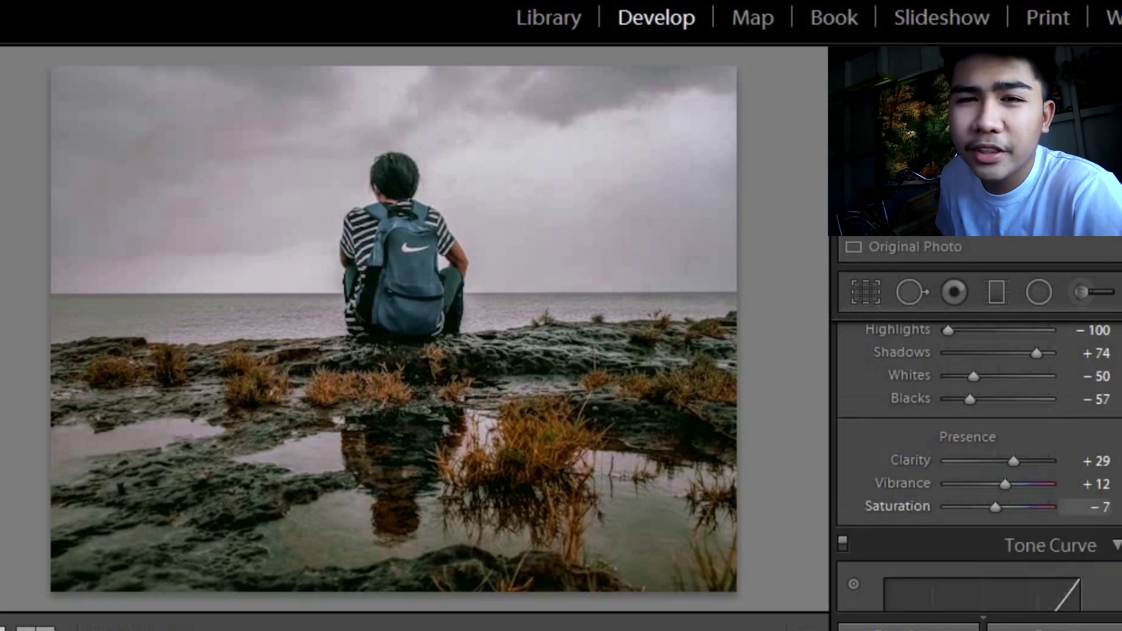
pyautogui.scroll(-5, 965, 440)
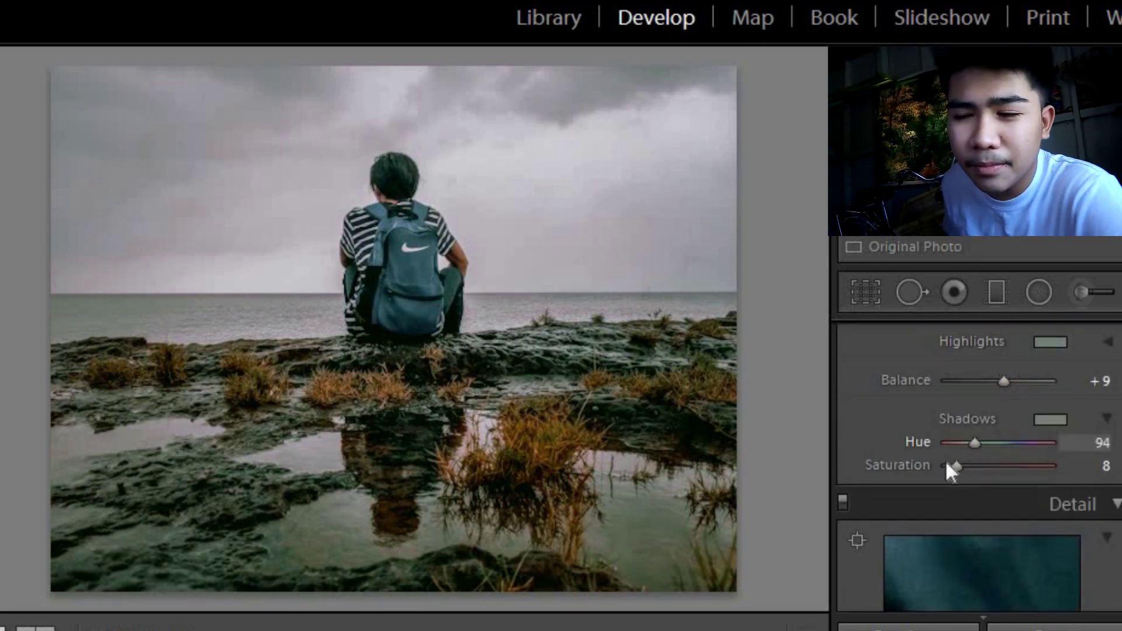
pyautogui.moveTo(948, 464); pyautogui.dragTo(952, 465)
# Step: Darken the Post-Crop Vignetting to −29, cool Temp to +2 and set Blacks to −40
pyautogui.scroll(-5, 951, 465)
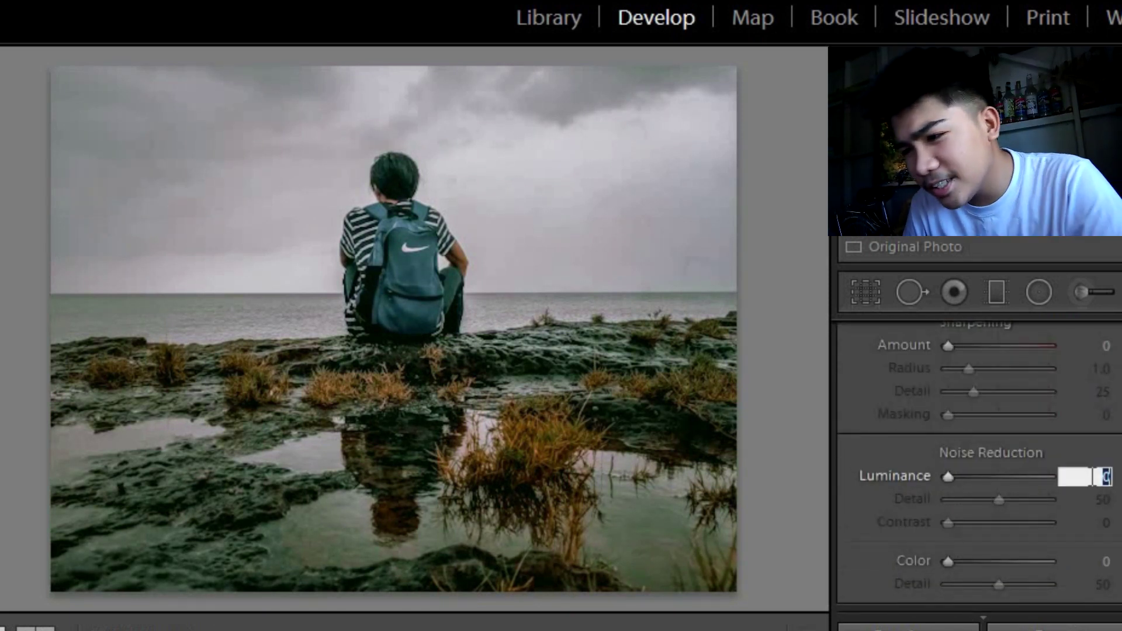
pyautogui.scroll(-10, 997, 494)
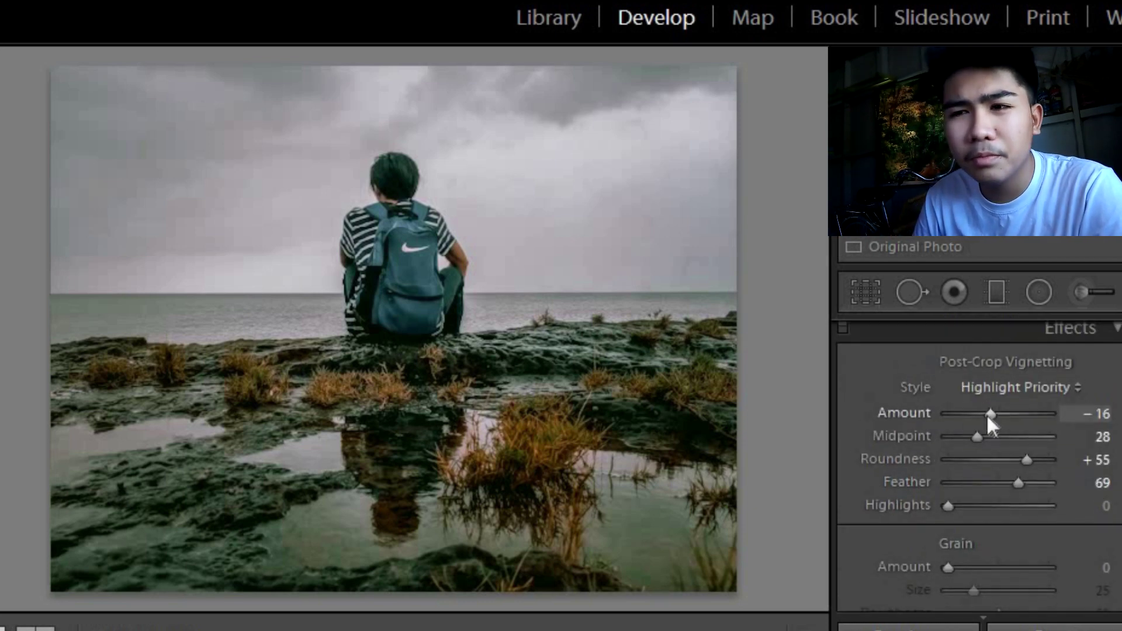
pyautogui.moveTo(987, 413); pyautogui.dragTo(981, 414)
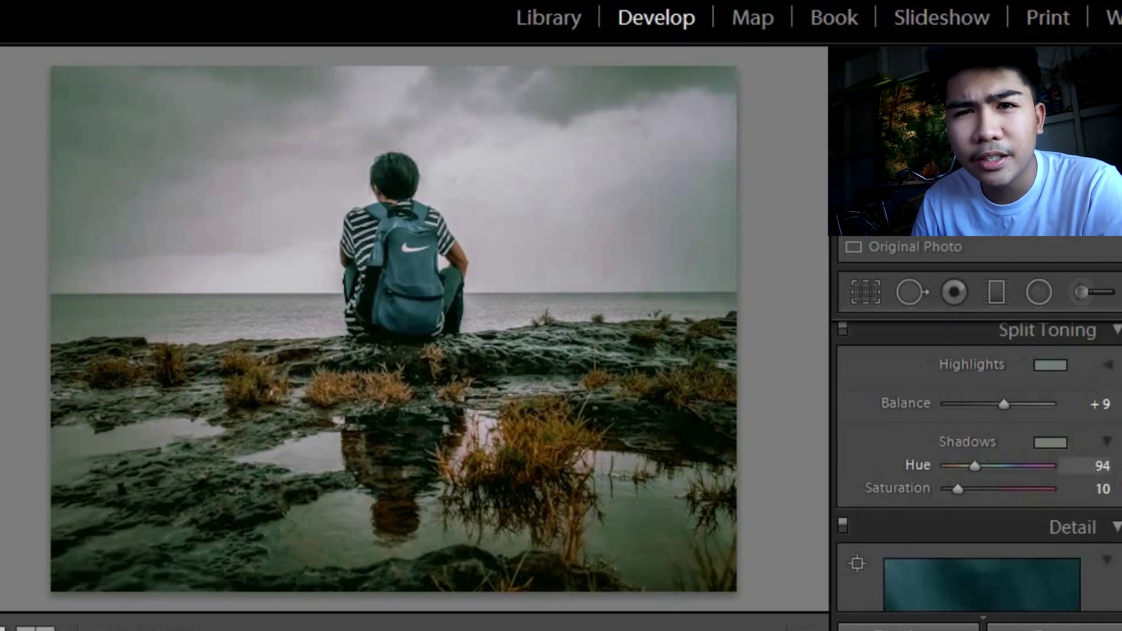
pyautogui.scroll(15, 1013, 475)
pyautogui.scroll(5, 999, 515)
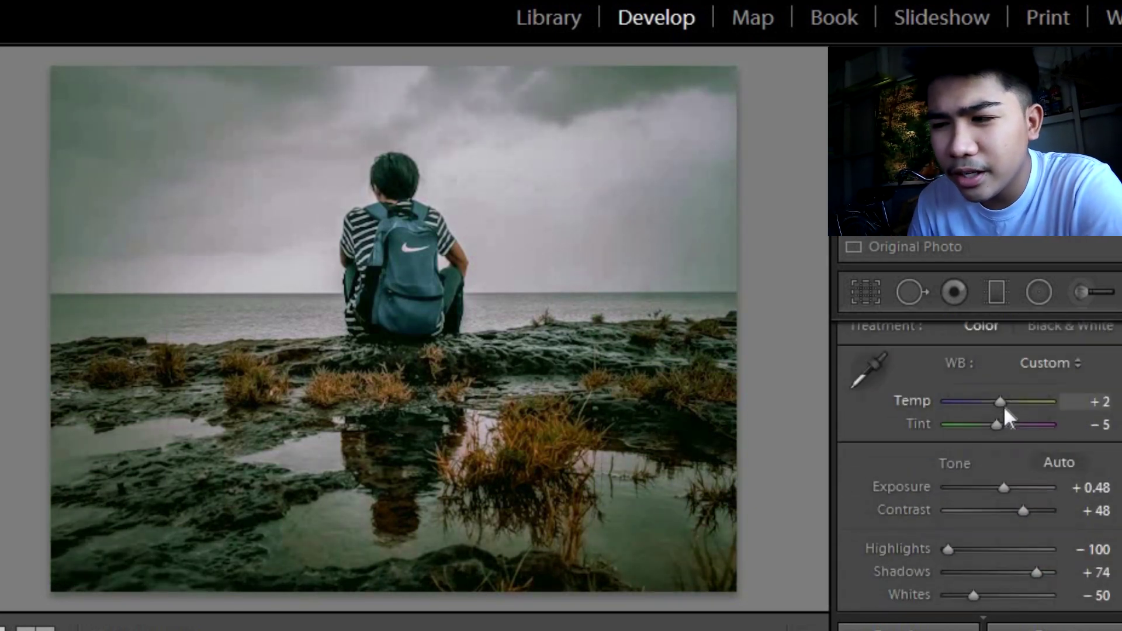
pyautogui.scroll(-5, 1028, 508)
pyautogui.scroll(-1, 993, 386)
pyautogui.moveTo(972, 374); pyautogui.dragTo(980, 374)
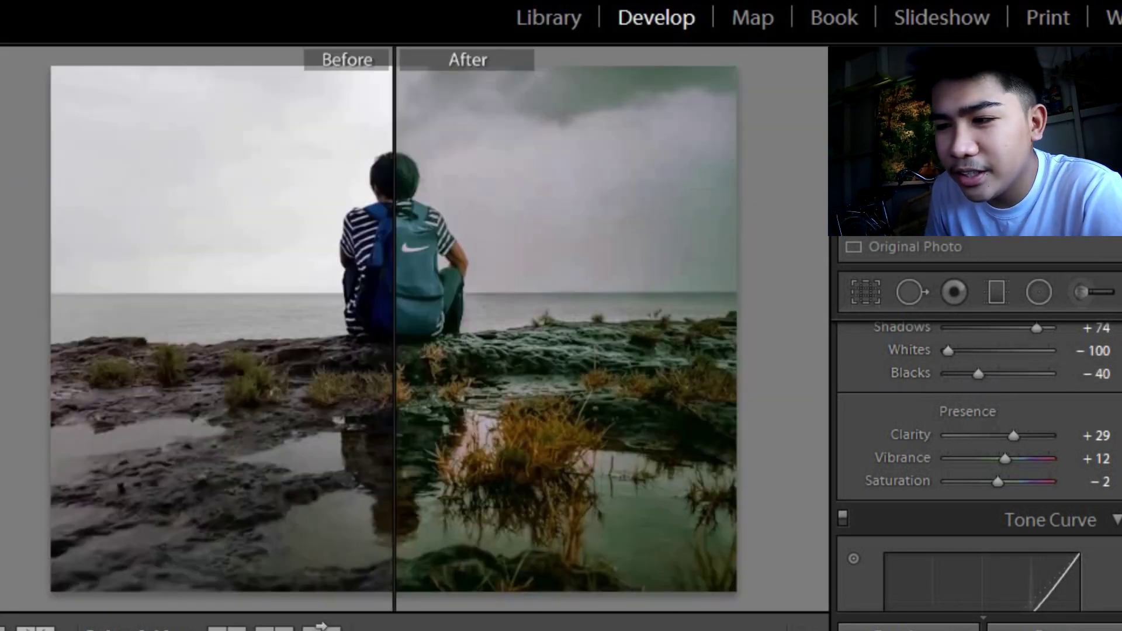